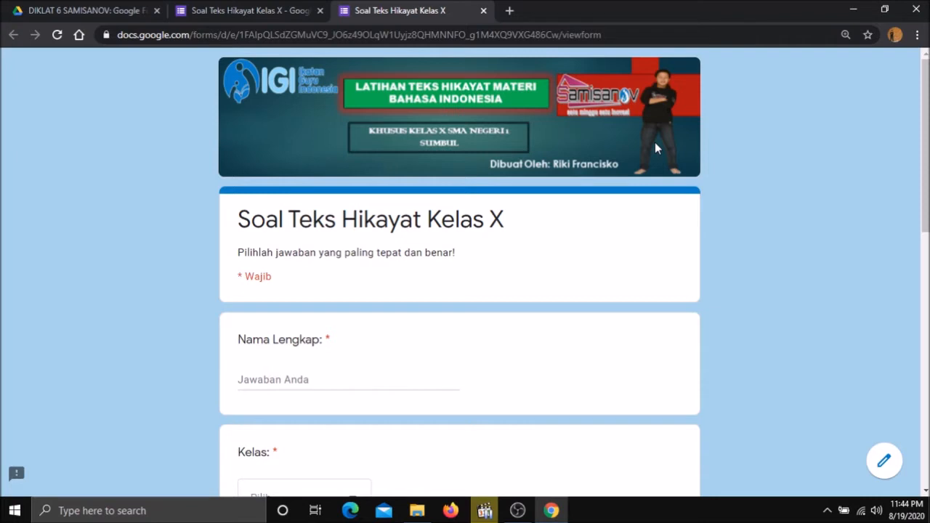
scroll(872, 156, "down", 1)
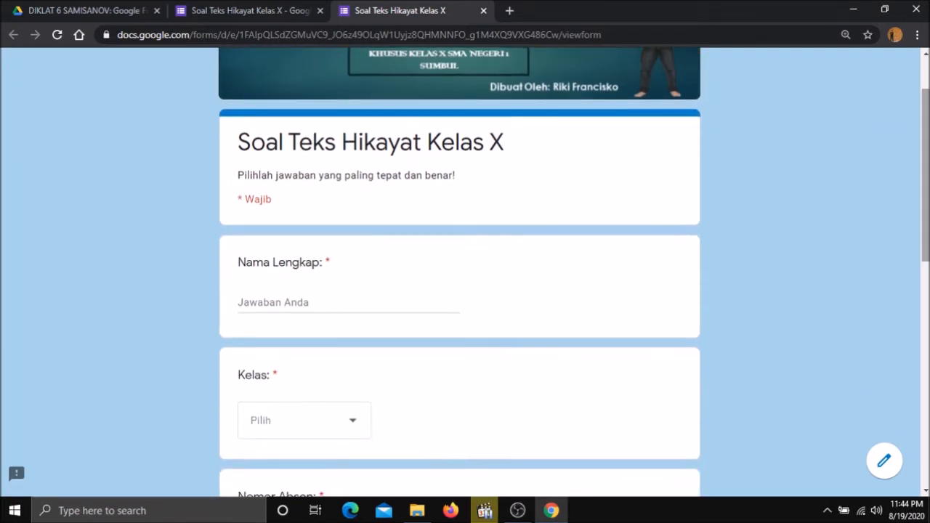
scroll(465, 272, "down", 1)
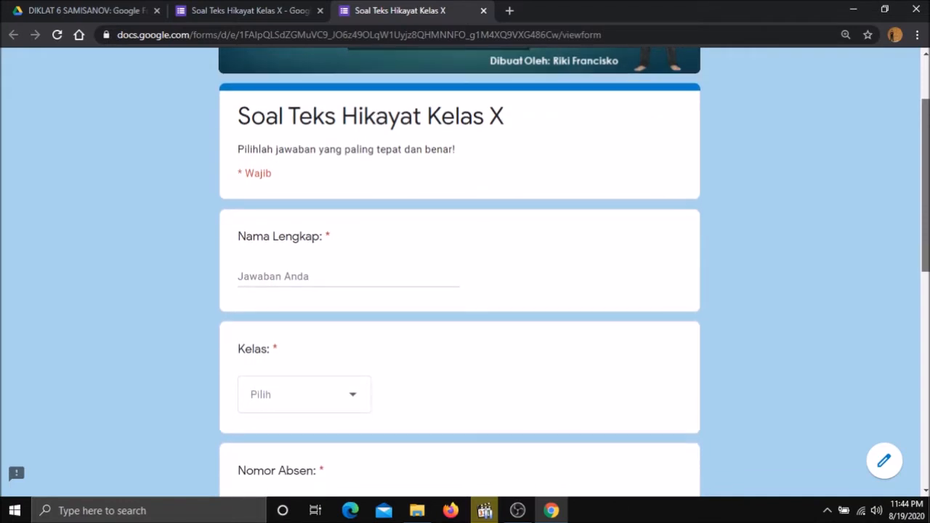
scroll(466, 271, "up", 2)
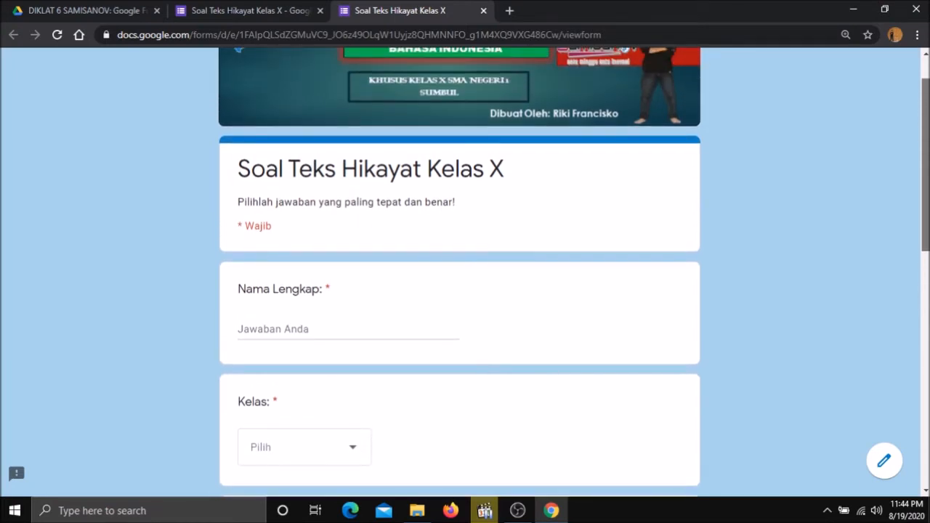
scroll(465, 272, "up", 1)
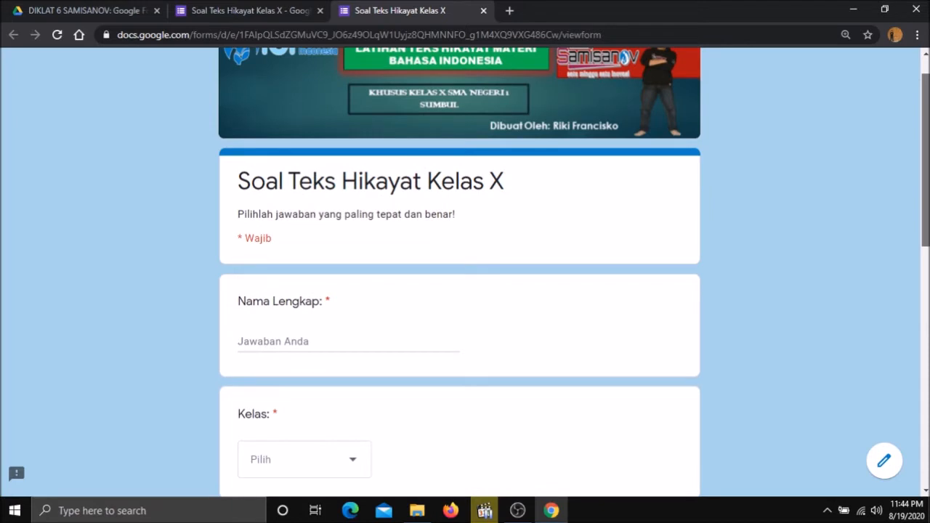
scroll(459, 270, "down", 1)
scroll(460, 270, "down", 6)
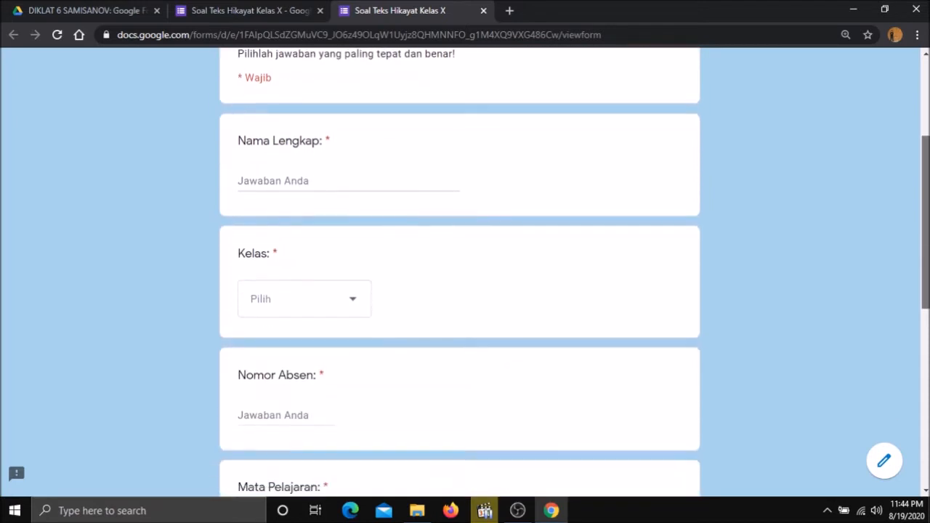
scroll(459, 270, "down", 1)
scroll(459, 271, "down", 2)
scroll(460, 271, "up", 8)
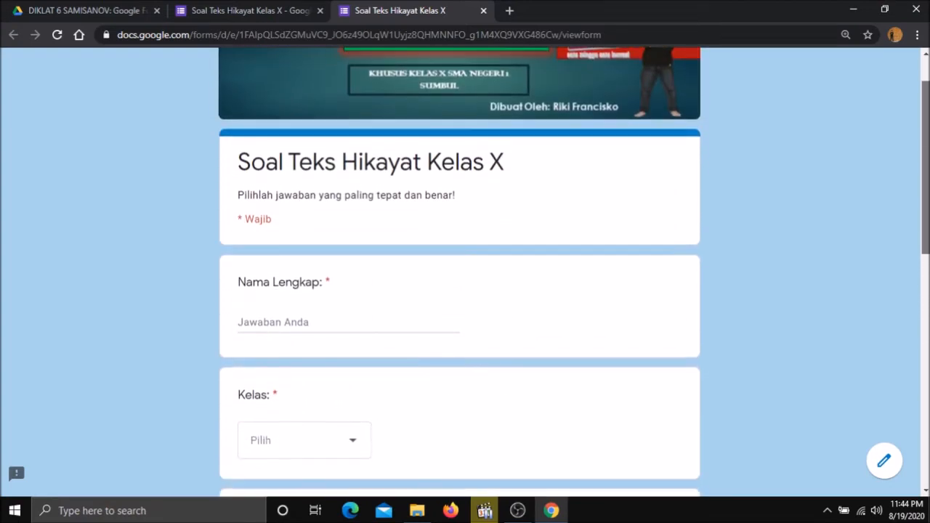
scroll(460, 270, "down", 1)
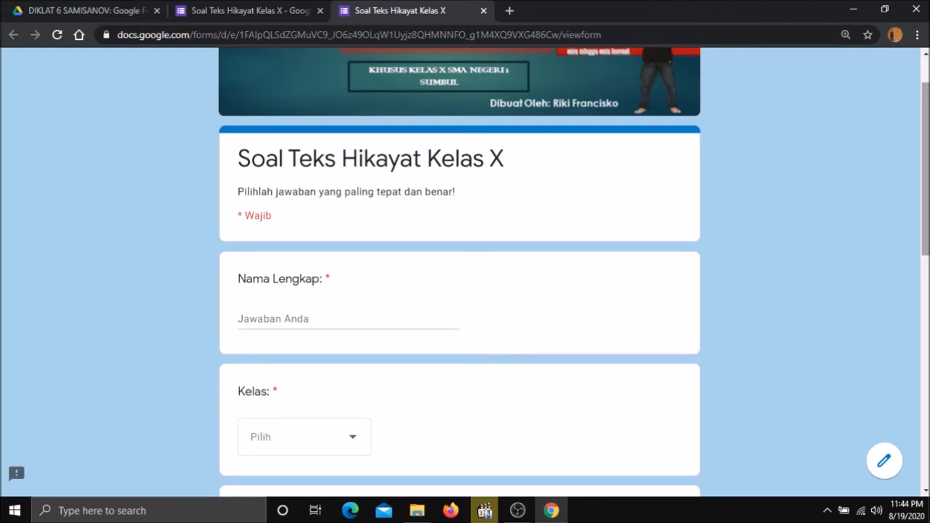
scroll(694, 302, "down", 1)
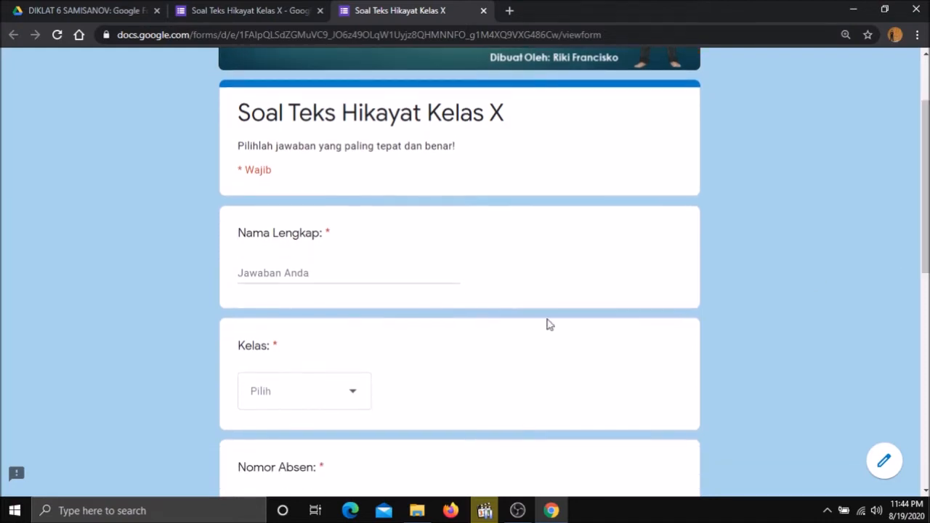
Enter the student's full name in Nama Lengkap and choose X-MIA 1 for Kelas.
left_click(264, 275)
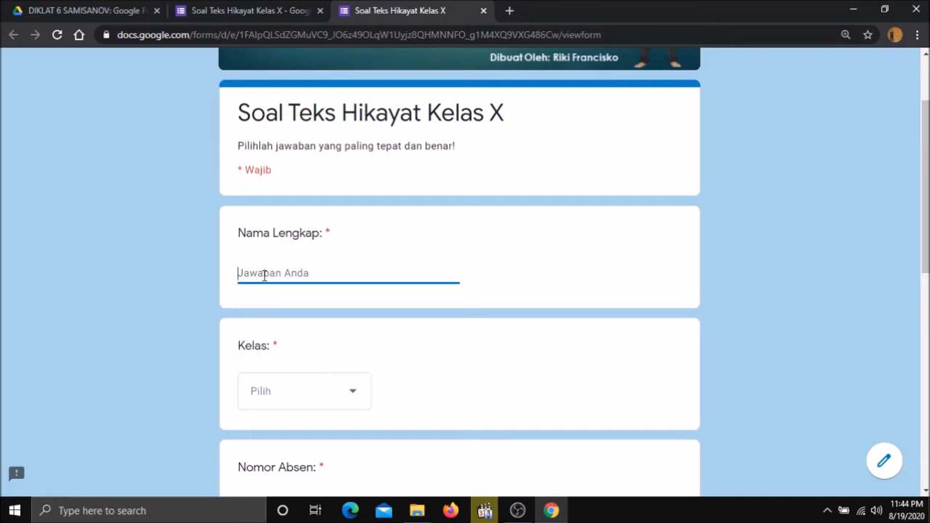
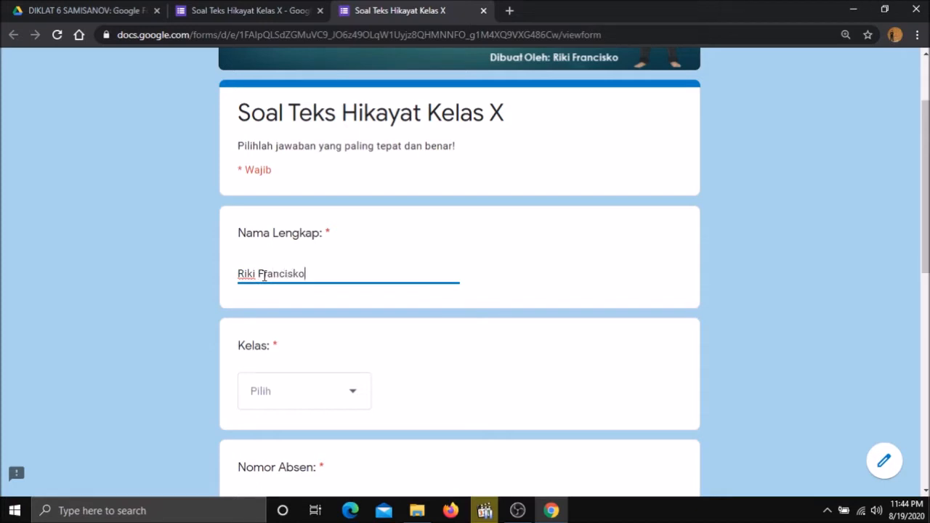
scroll(924, 232, "down", 1)
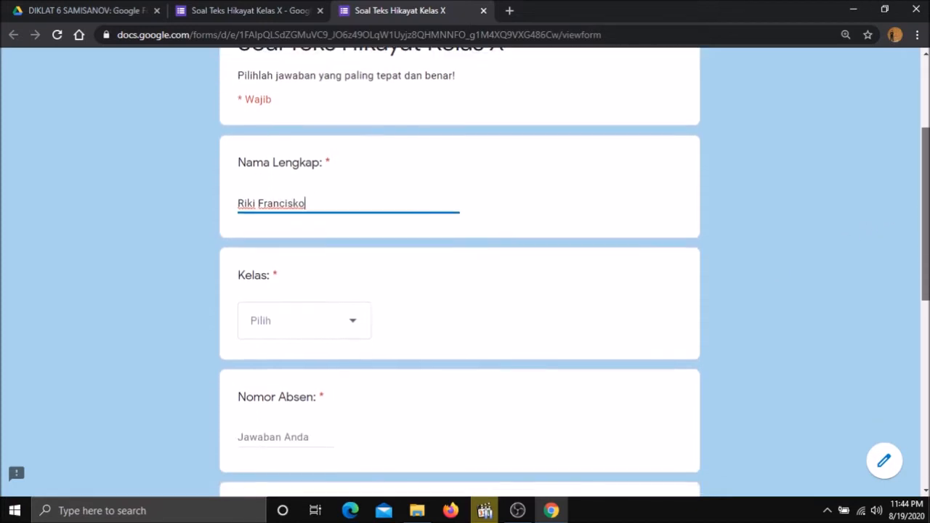
left_click(341, 312)
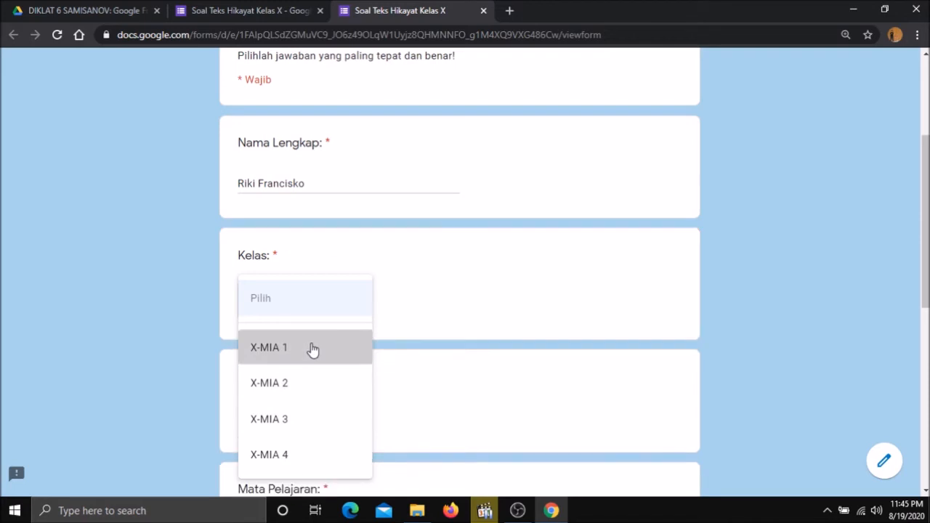
left_click(300, 365)
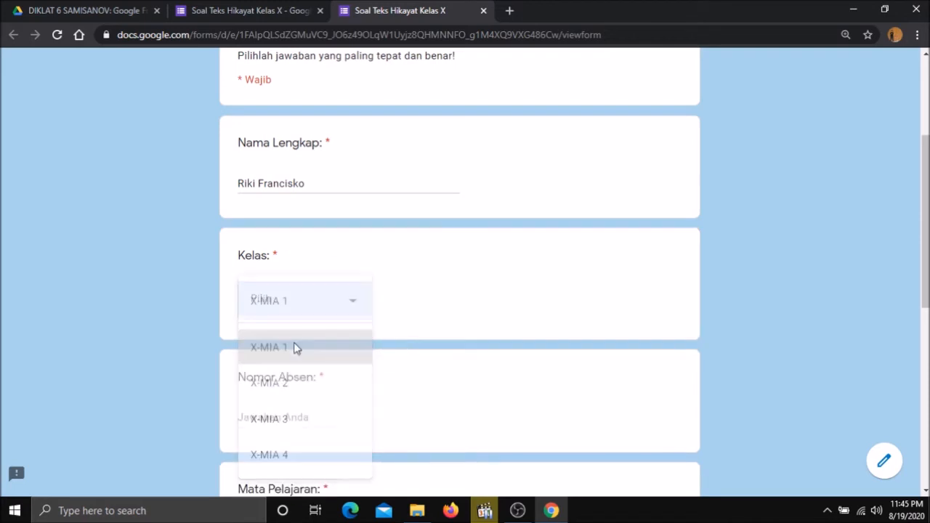
scroll(629, 299, "down", 1)
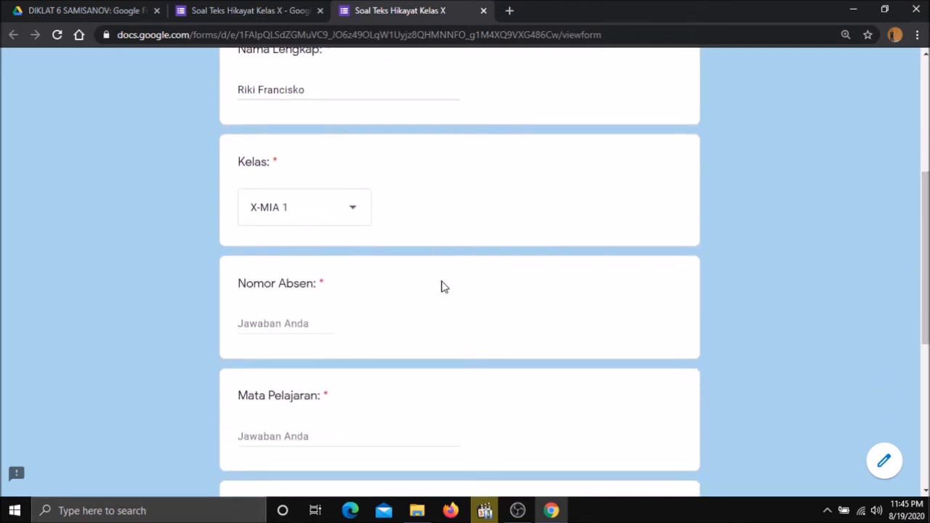
Enter 30 as Nomor Absen and Bahasa Indonesia as Mata Pelajaran.
left_click(291, 326)
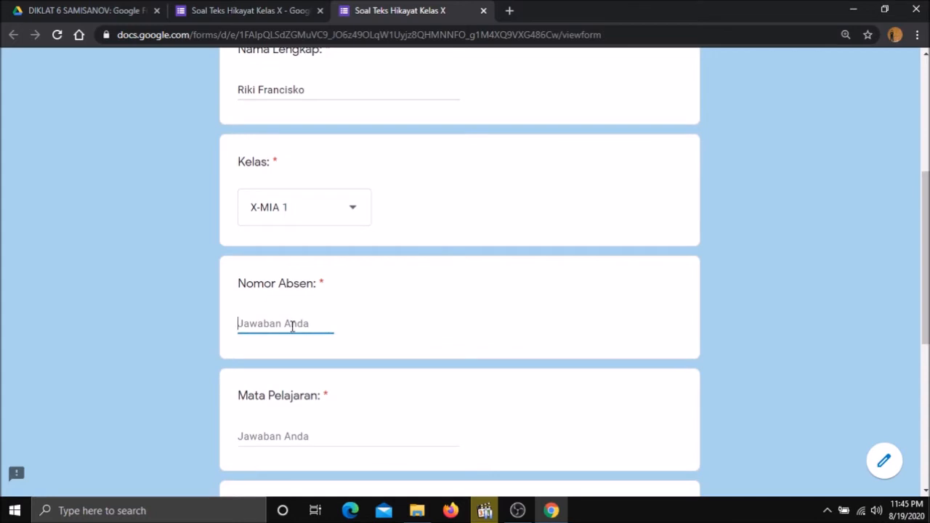
type("99")
key("BackSpace")
key("BackSpace")
type("30")
scroll(563, 240, "down", 1)
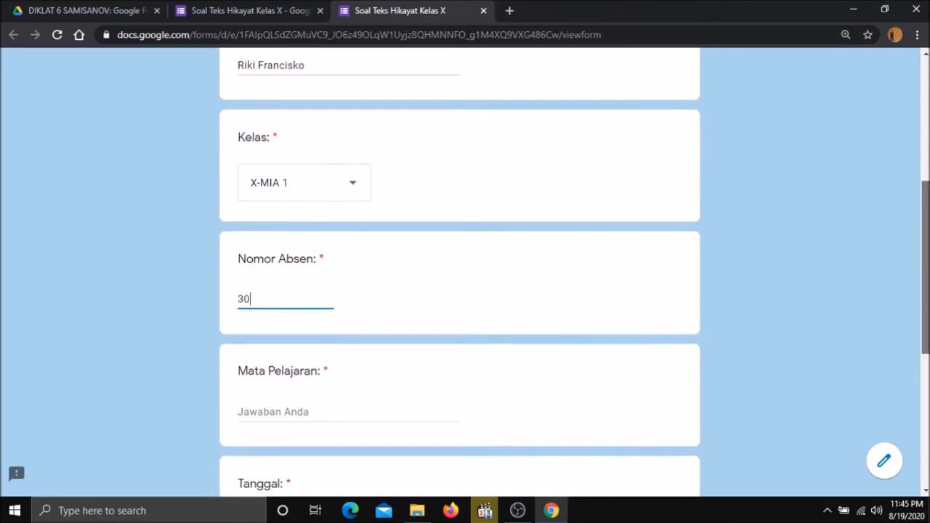
left_click(296, 363)
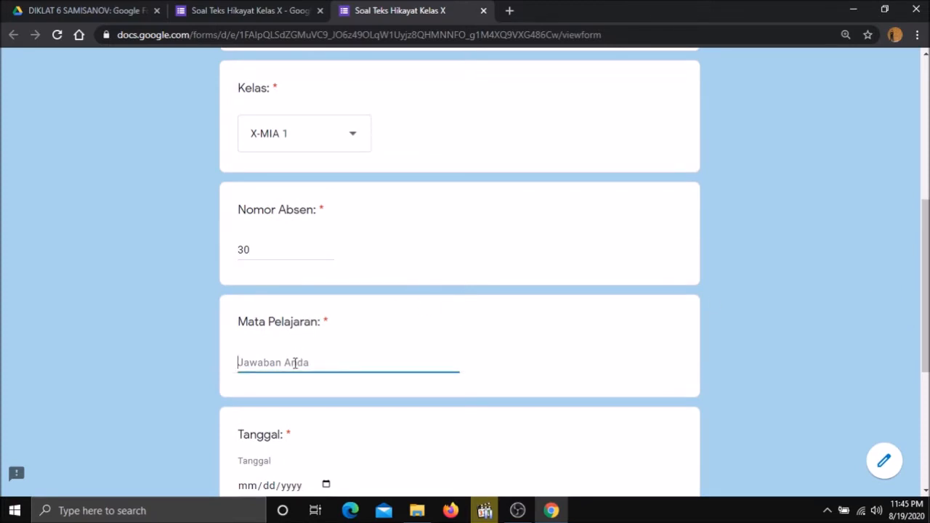
type("Bahasa Indo")
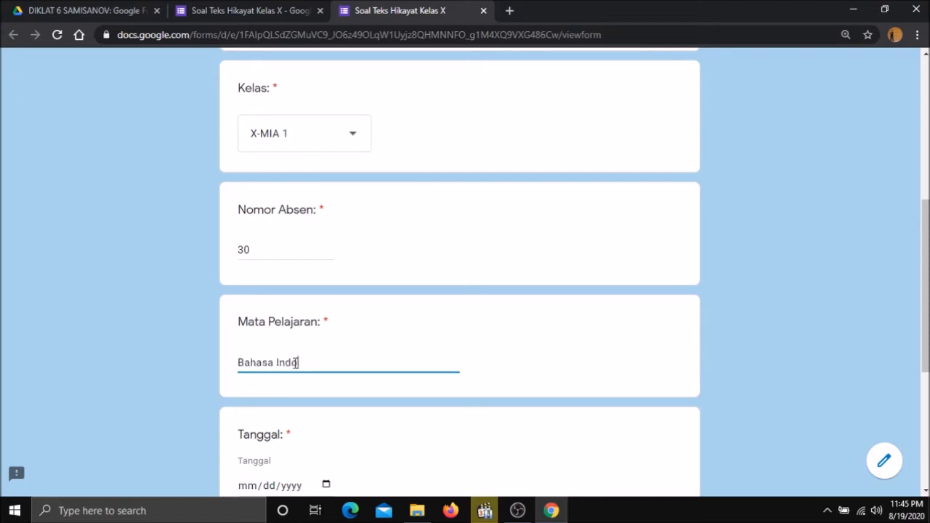
type("nesia")
scroll(431, 285, "down", 3)
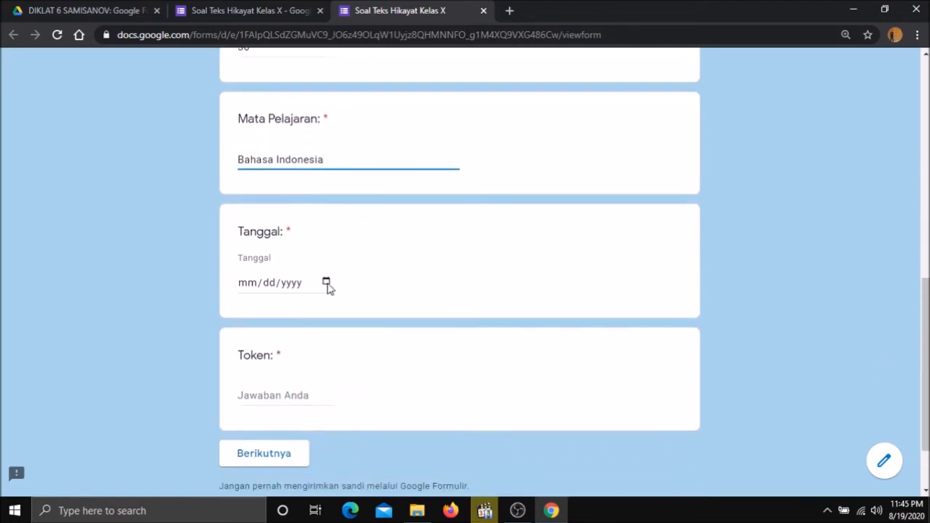
Pick 19 August 2020 as the date, enter the quiz token, and continue to the questions.
left_click(325, 283)
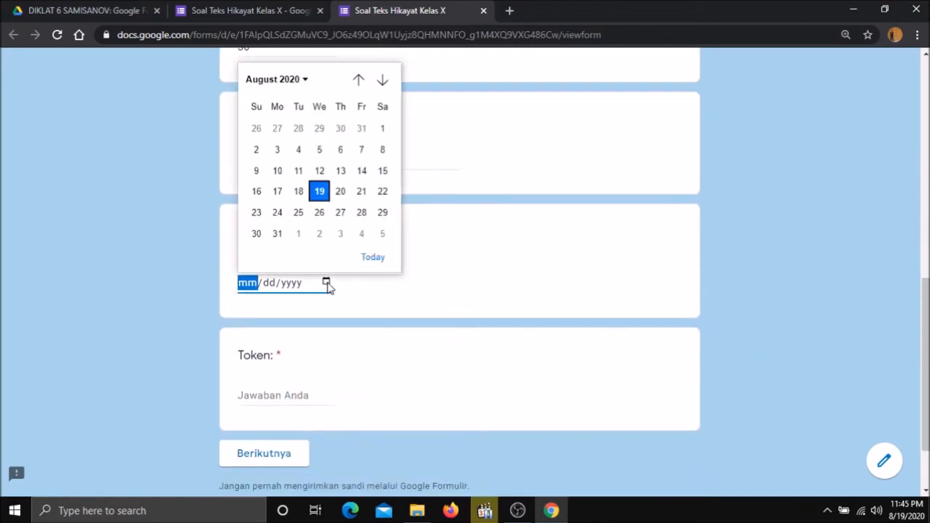
left_click(320, 191)
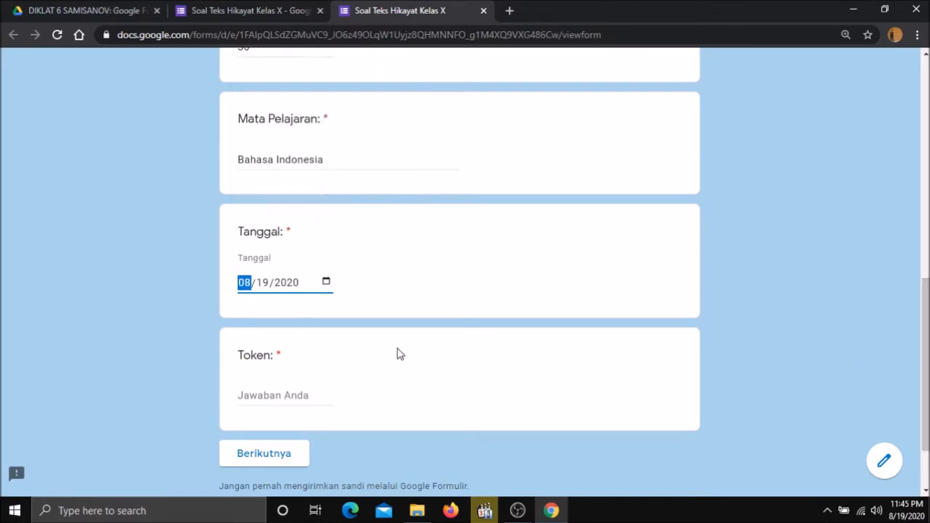
left_click(264, 397)
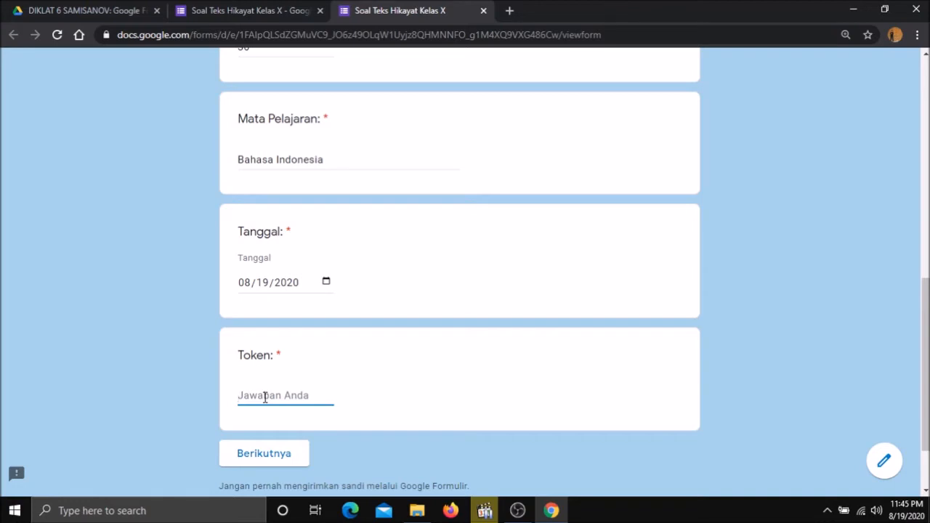
type("123")
scroll(925, 364, "up", 4)
scroll(459, 276, "down", 3)
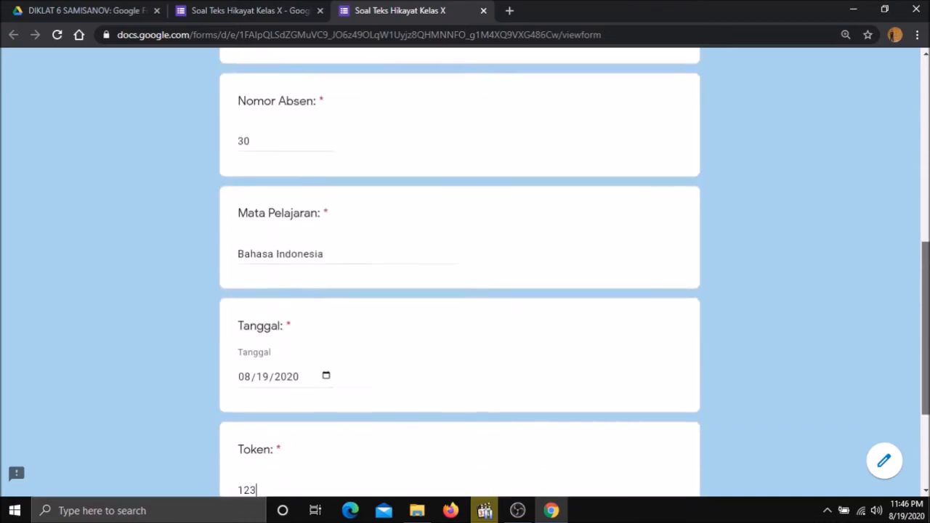
scroll(459, 276, "up", 2)
scroll(459, 276, "down", 4)
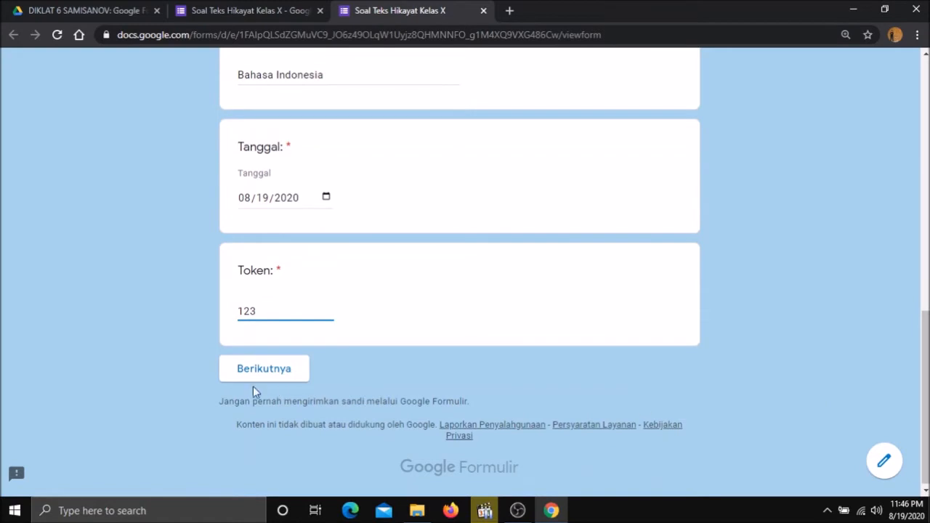
left_click(245, 369)
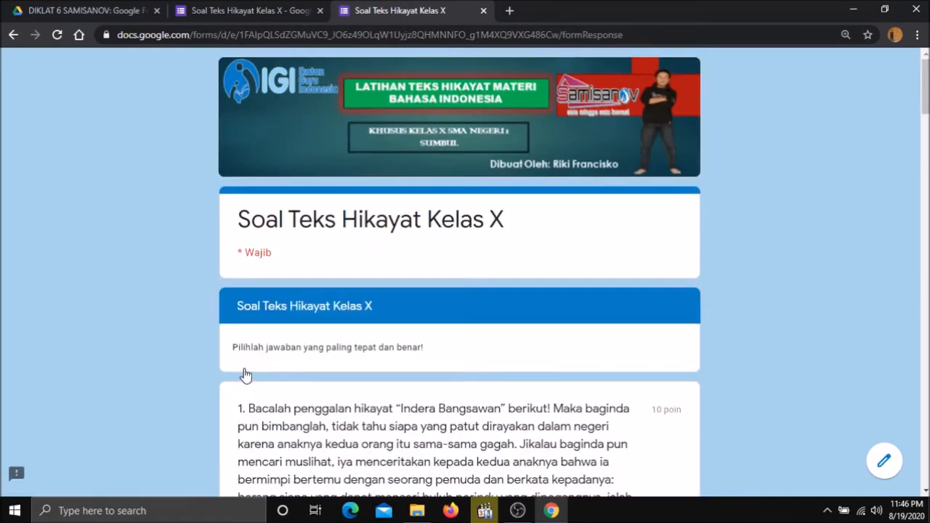
Read through the hikayat passage and choose 'nilai budaya' for question 1.
scroll(244, 368, "down", 1)
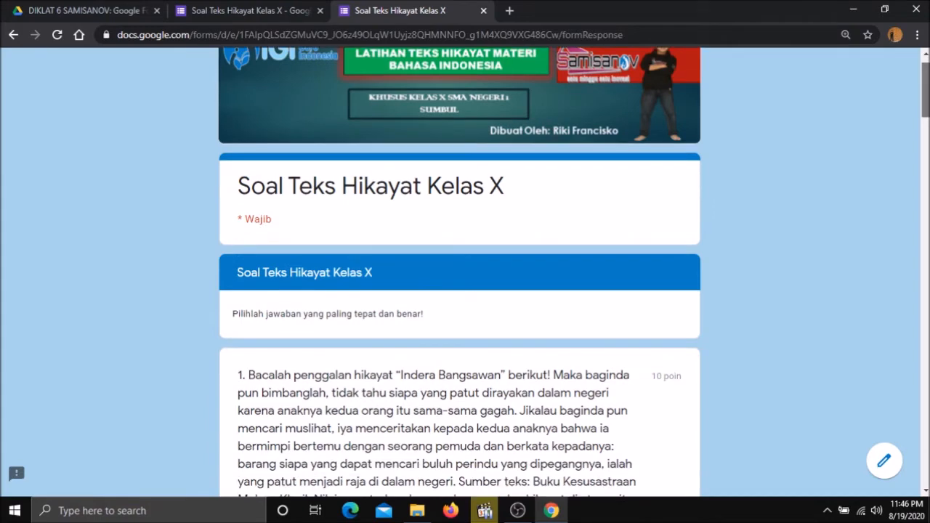
scroll(459, 291, "down", 3)
scroll(460, 291, "down", 3)
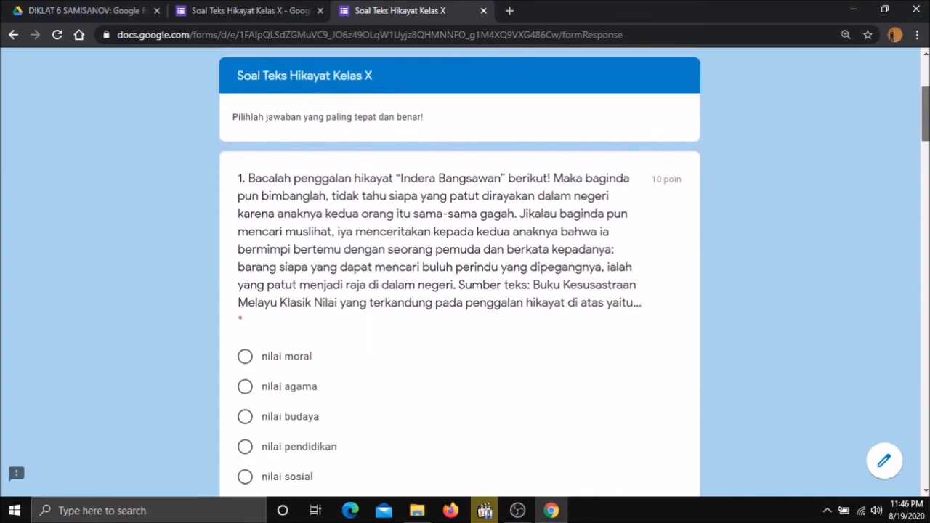
scroll(459, 291, "down", 20)
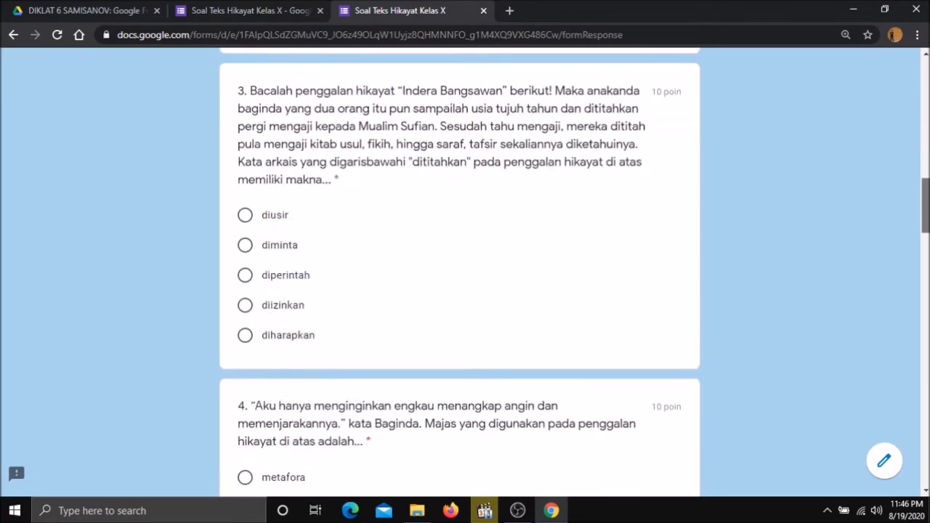
scroll(459, 291, "down", 10)
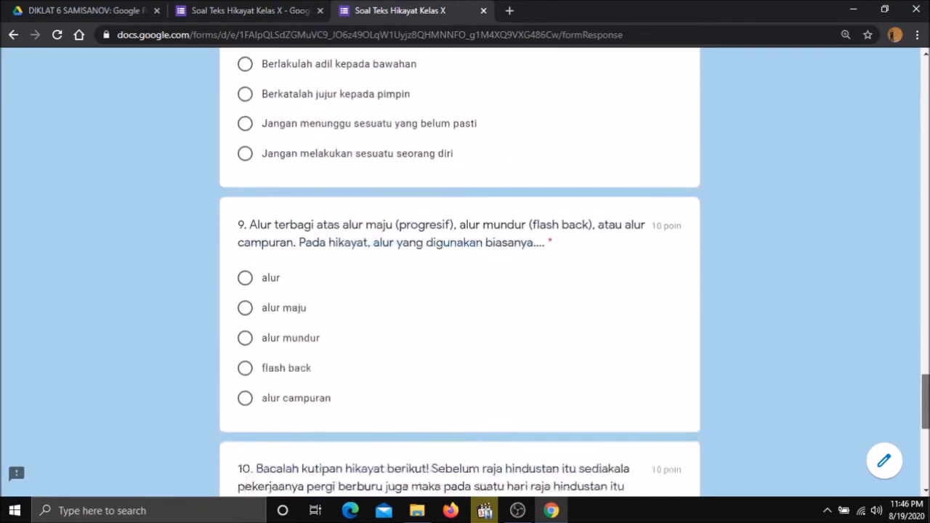
scroll(914, 359, "down", 6)
scroll(914, 359, "up", 3)
scroll(460, 290, "up", 20)
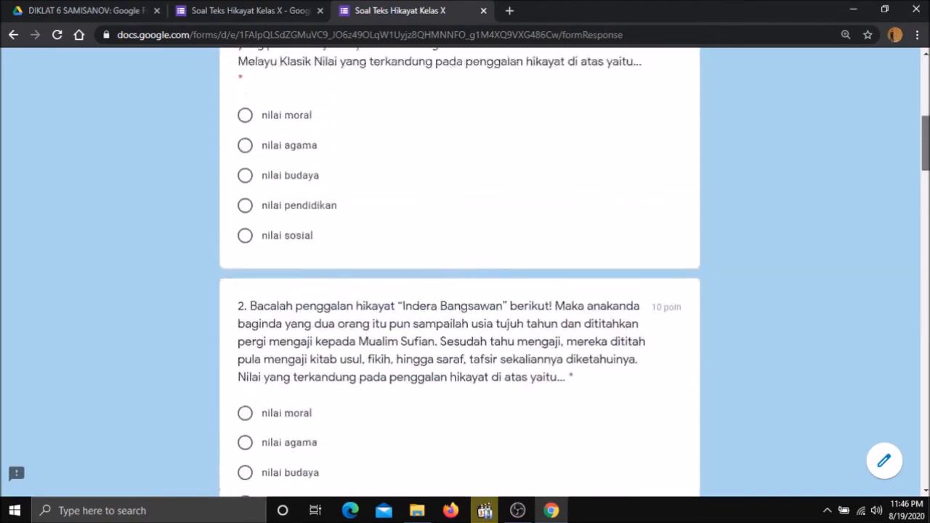
scroll(460, 291, "down", 1)
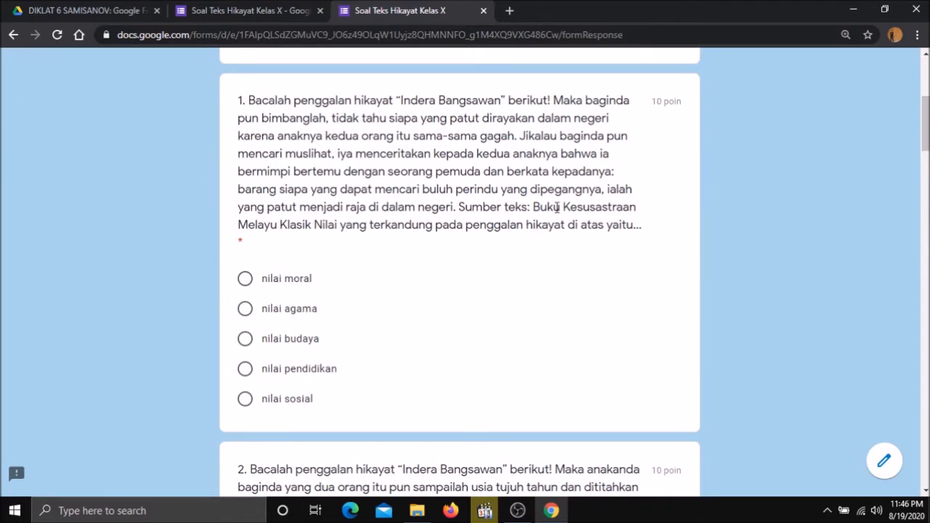
left_click_drag(926, 129, 926, 135)
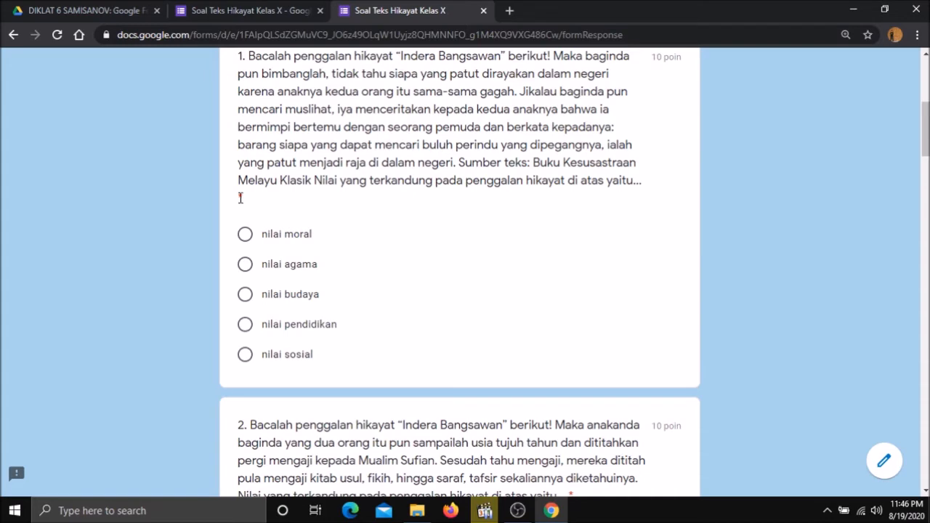
mouse_move(926, 129)
left_mouse_down()
mouse_move(926, 201)
mouse_move(926, 129)
left_mouse_up()
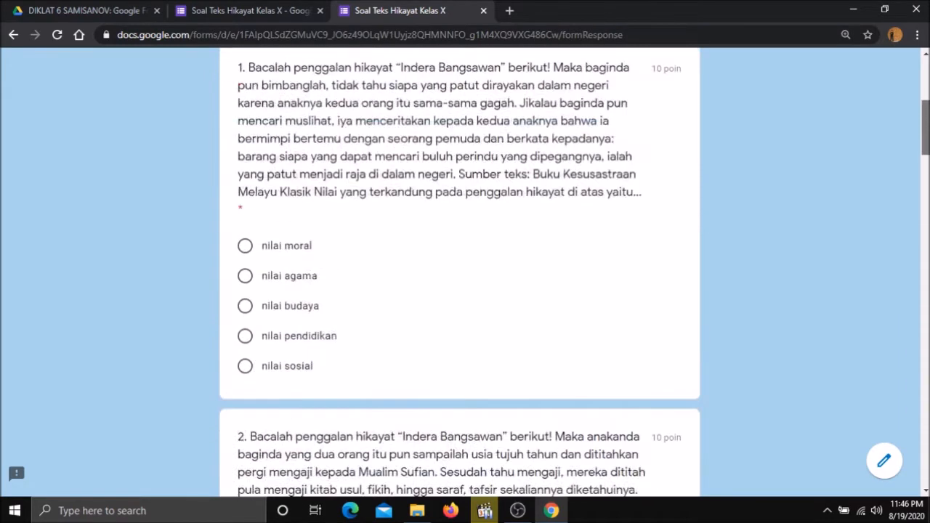
scroll(465, 269, "up", 5)
scroll(465, 269, "down", 2)
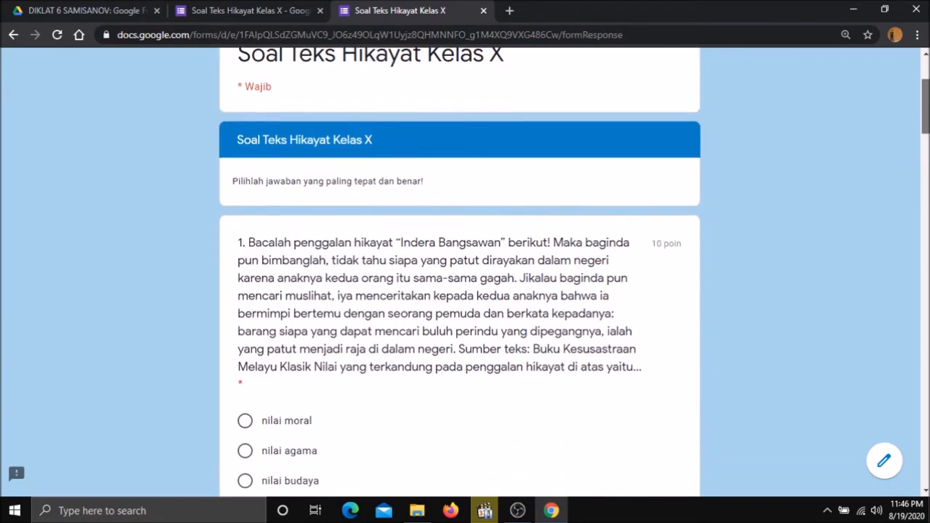
scroll(465, 269, "down", 1)
left_click_drag(926, 109, 926, 110)
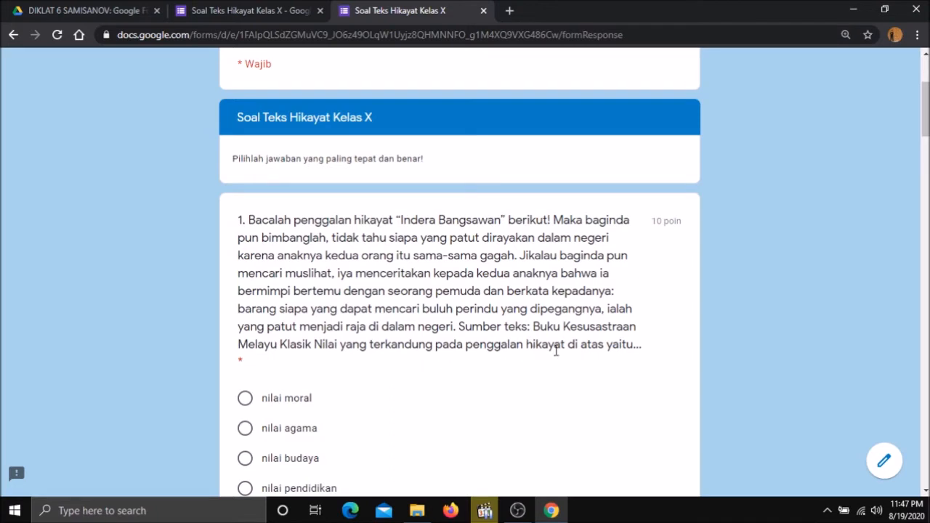
scroll(436, 293, "down", 3)
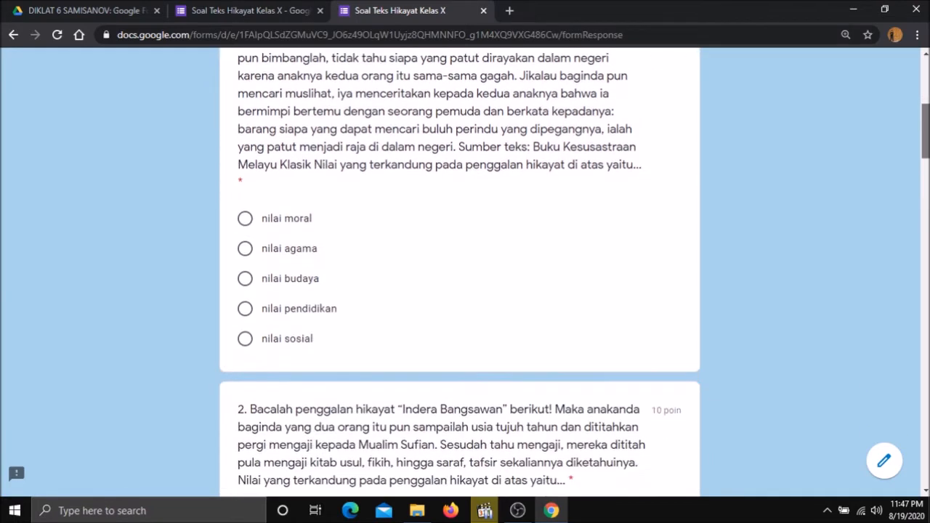
left_click(248, 282)
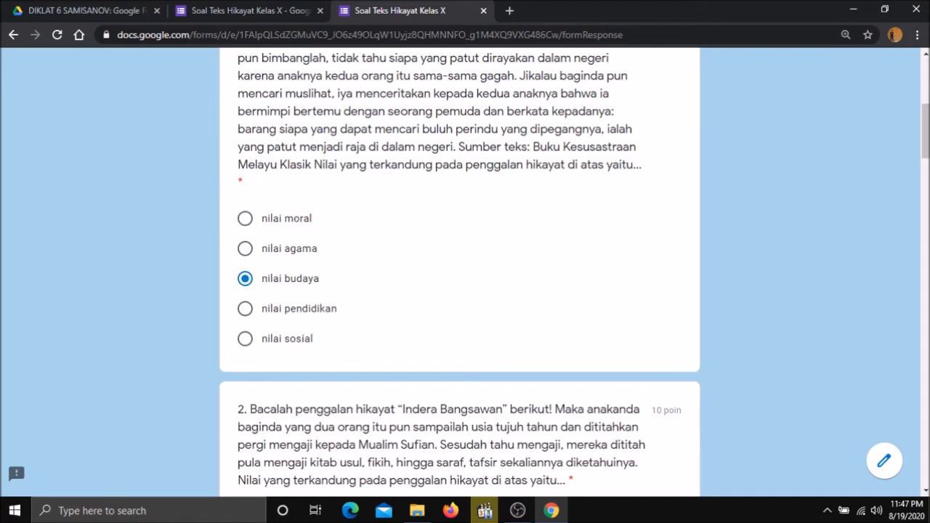
scroll(513, 213, "up", 1)
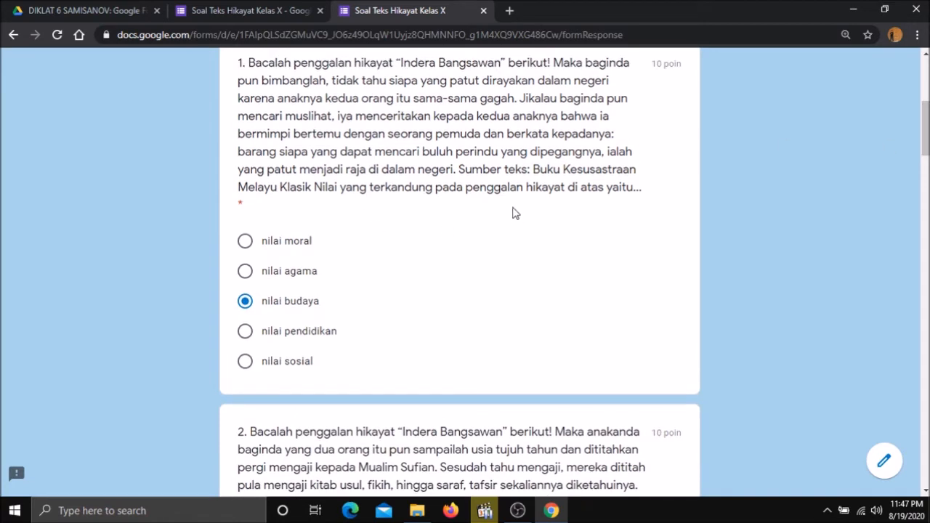
scroll(855, 105, "up", 2)
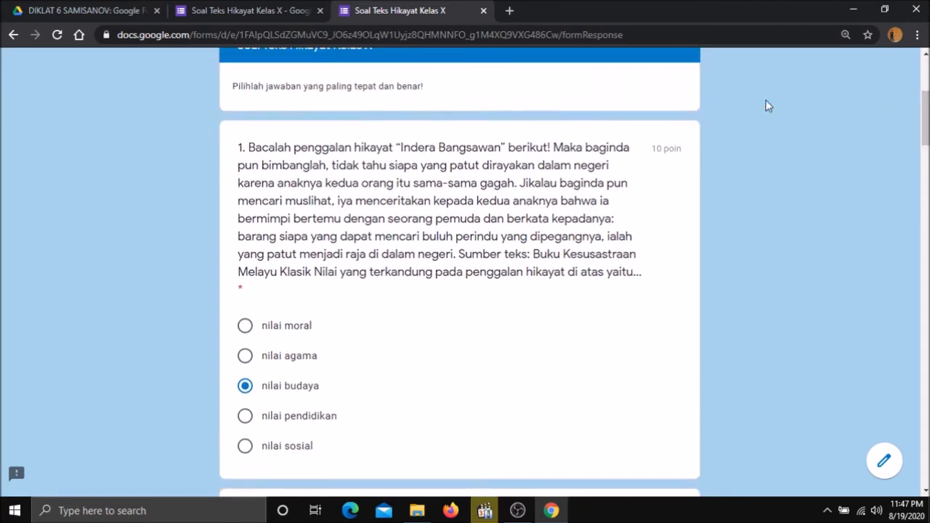
scroll(575, 272, "down", 2)
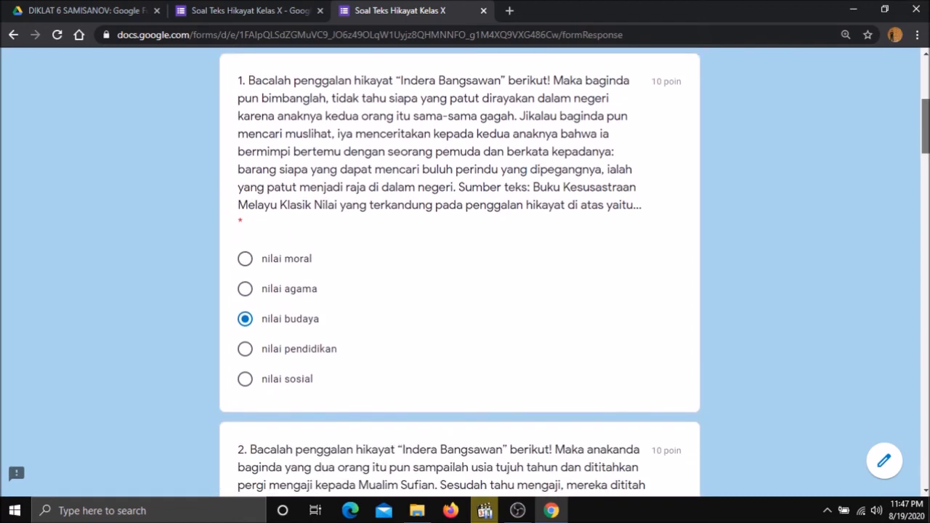
scroll(459, 272, "down", 1)
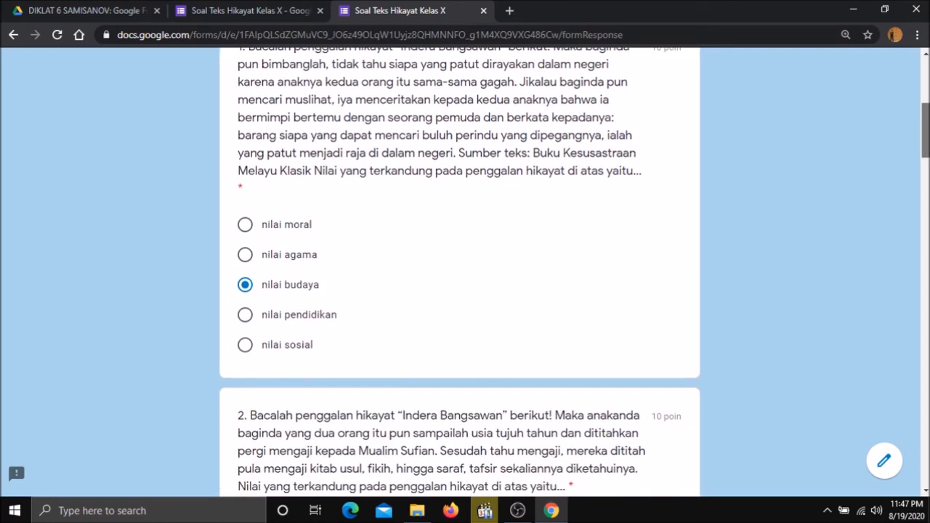
scroll(506, 335, "down", 6)
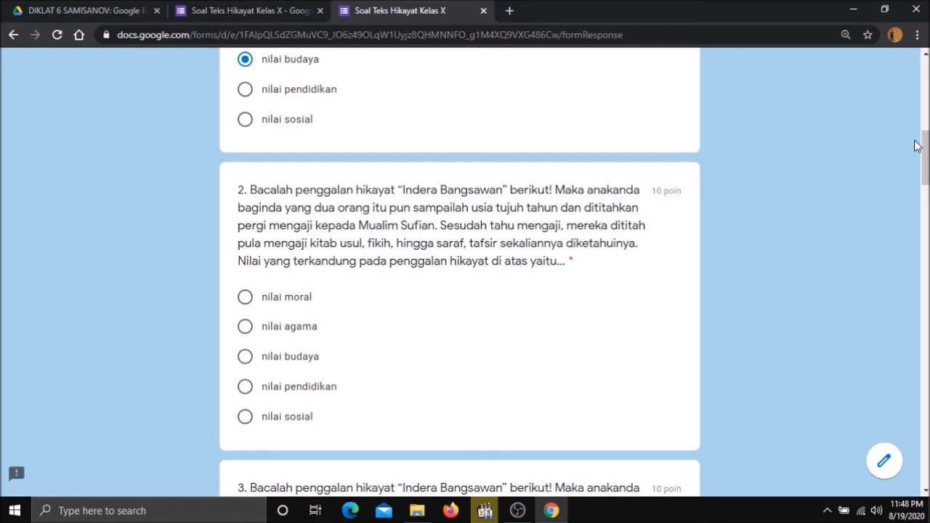
Select 'nilai pendidikan' as the answer to question 2.
scroll(925, 160, "down", 1)
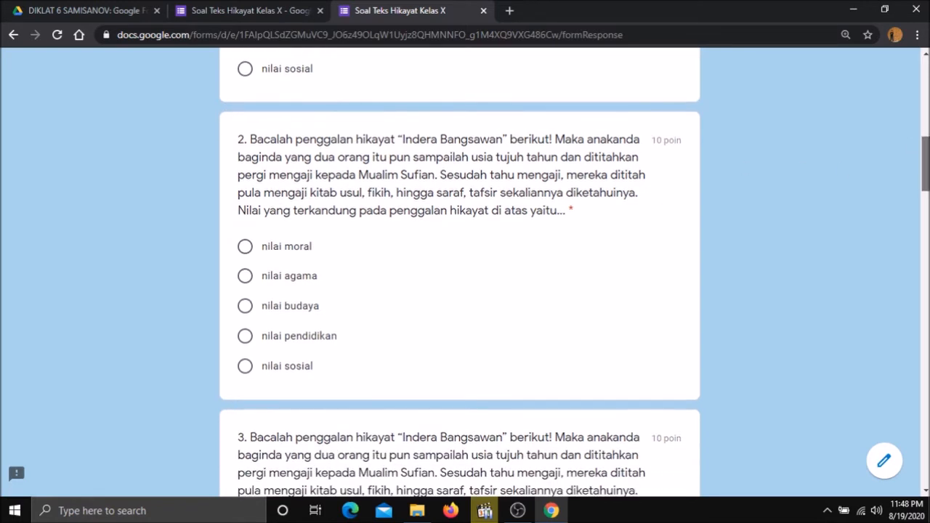
scroll(893, 174, "down", 1)
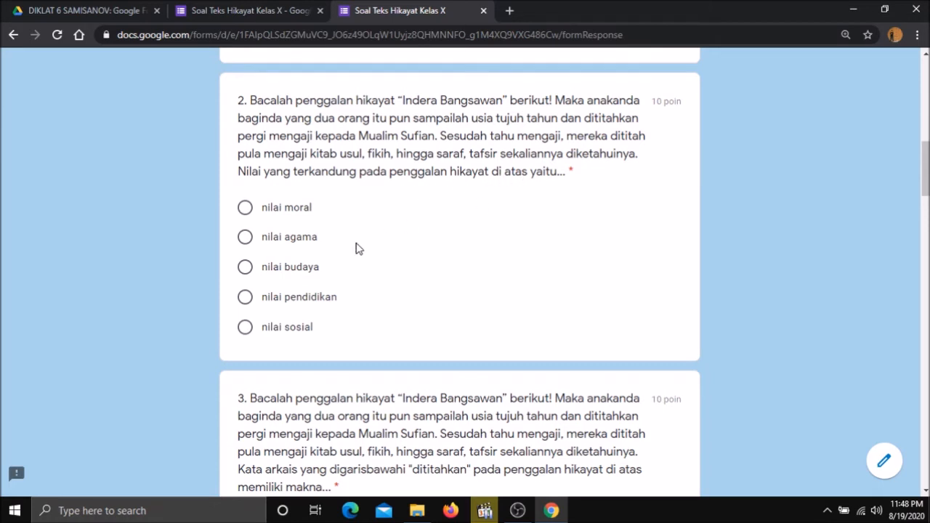
left_click(258, 301)
scroll(926, 175, "down", 3)
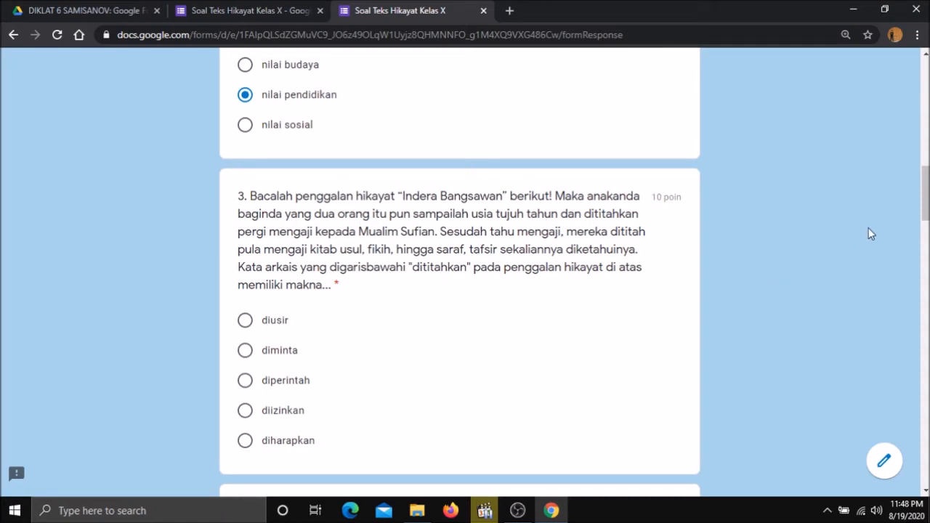
Choose 'diperintah' for question 3 and 'personifikasi' for question 4.
mouse_move(925, 193)
left_mouse_down()
mouse_move(925, 172)
mouse_move(926, 189)
left_mouse_up()
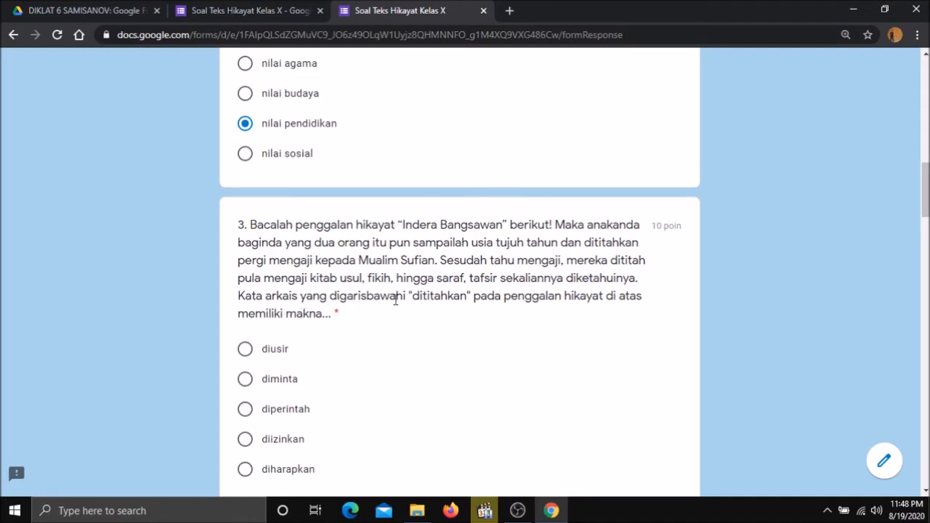
left_click_drag(926, 204, 926, 216)
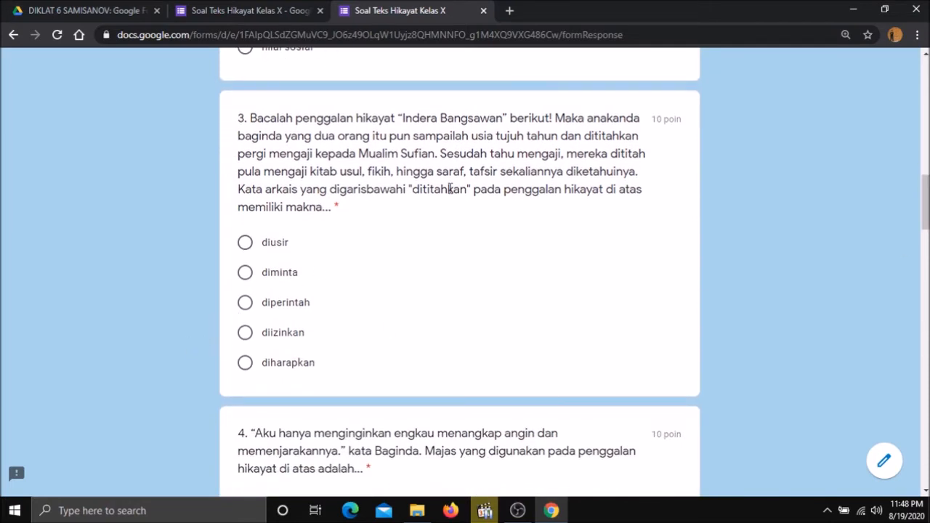
left_click(245, 302)
left_click_drag(926, 206, 926, 234)
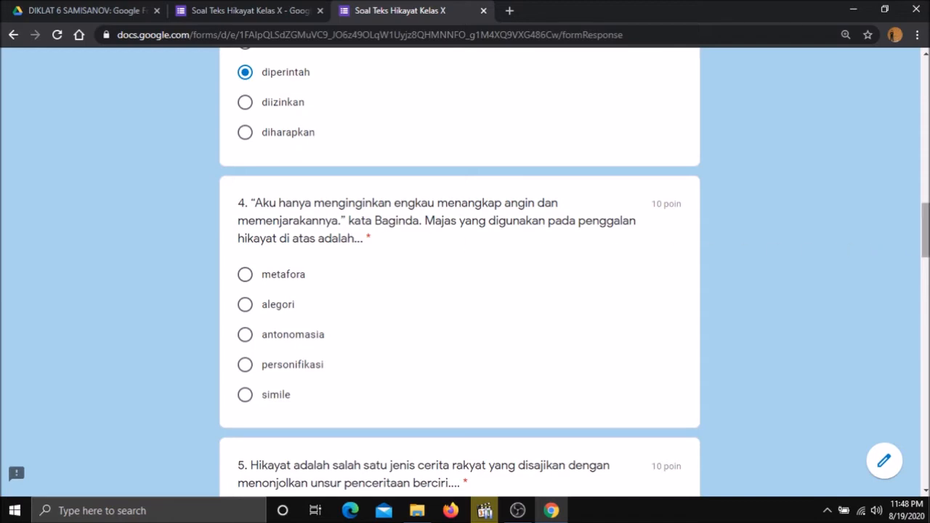
scroll(316, 353, "down", 1)
left_click(248, 363)
scroll(461, 276, "down", 3)
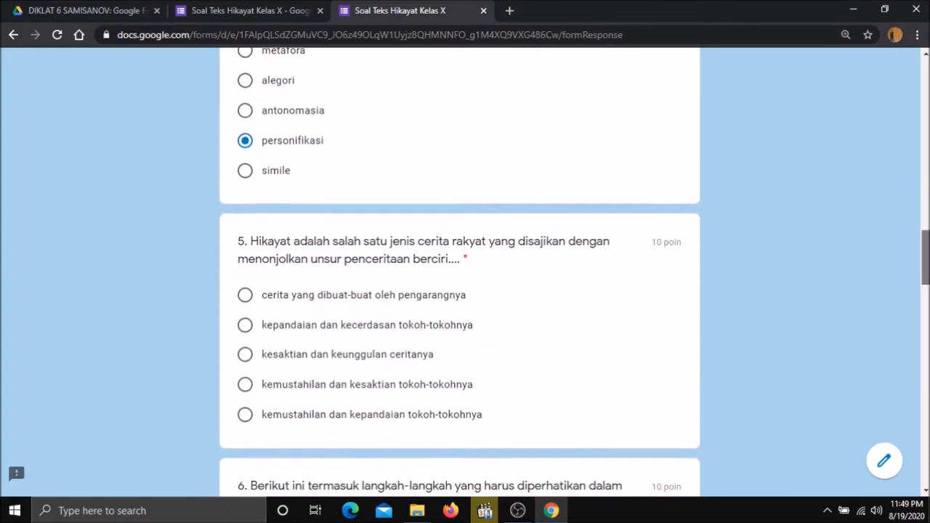
scroll(841, 240, "down", 1)
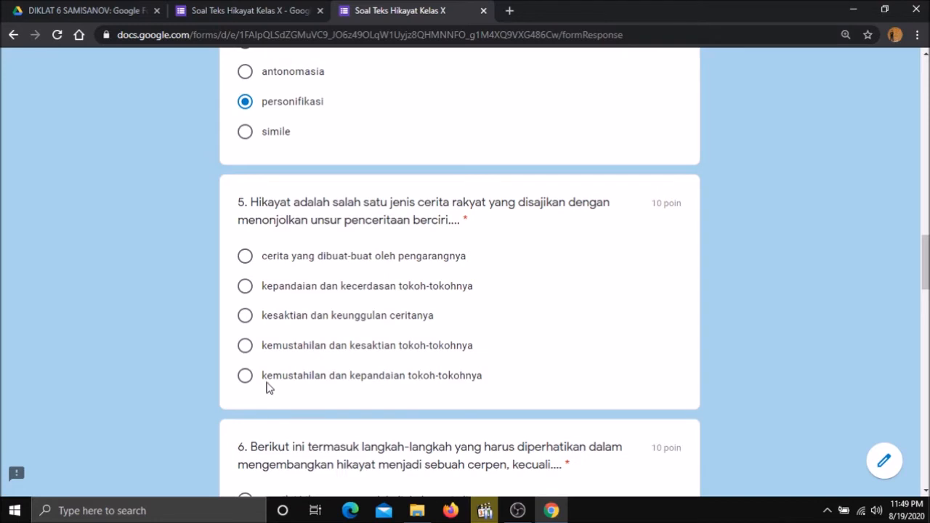
Answer question 5 with 'kemustahilan dan kesaktian tokoh-tokohnya', question 6 with the sinopsis option, question 7 with 'gaya bahasa bebas dan alur lebih dinamis'.
left_click(245, 348)
scroll(862, 282, "down", 3)
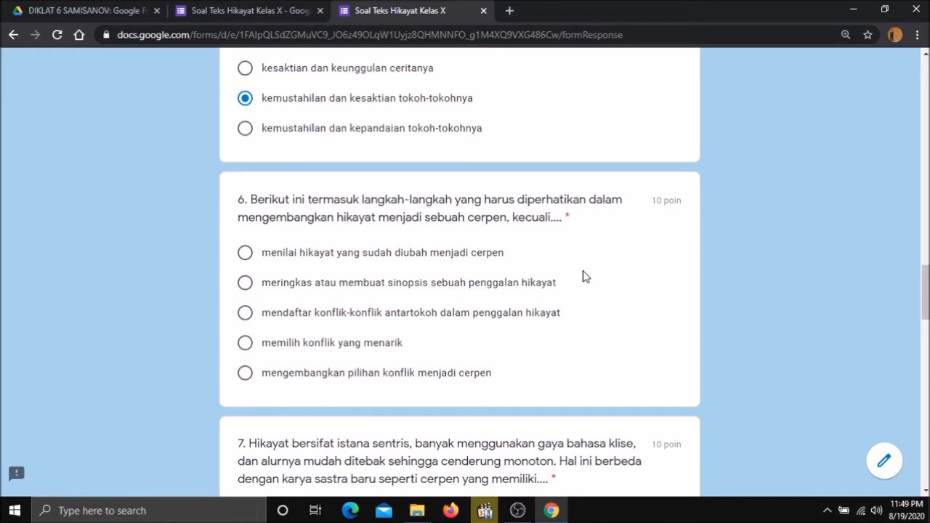
left_click(246, 284)
left_click_drag(926, 291, 926, 295)
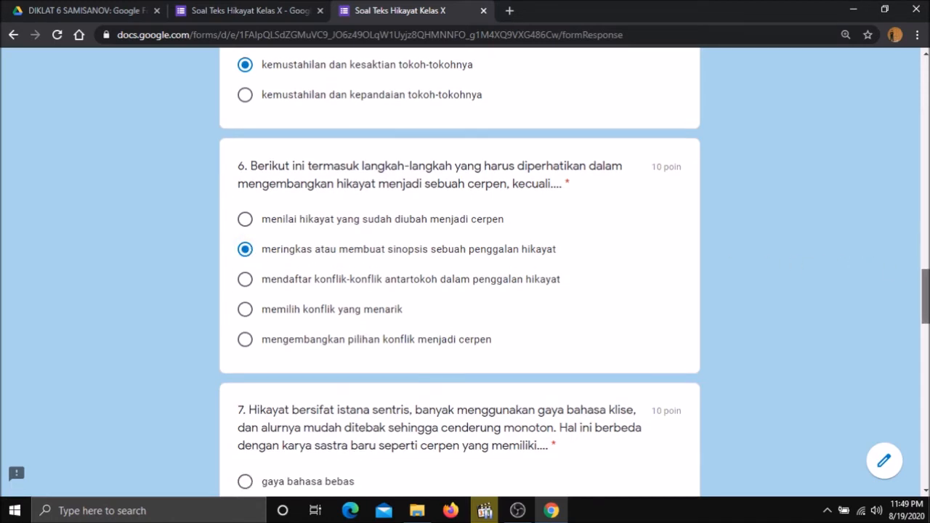
scroll(925, 298, "down", 2)
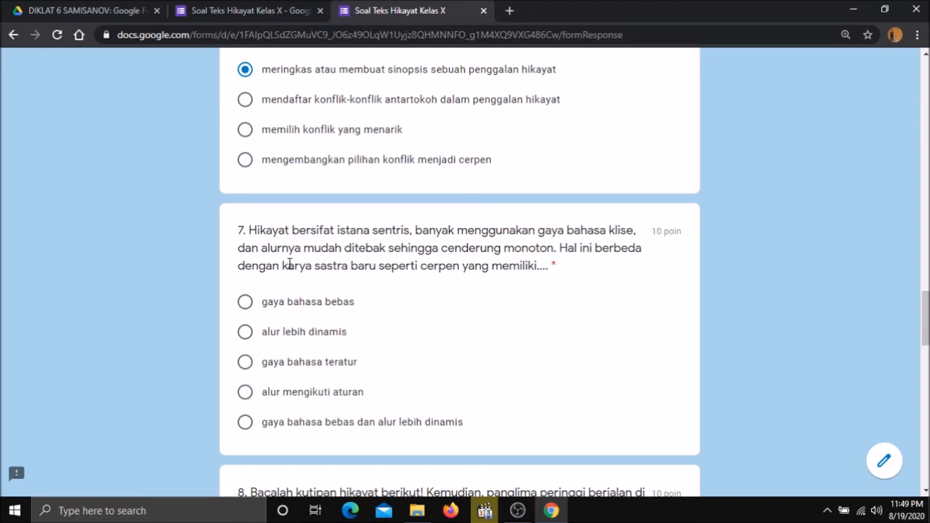
scroll(903, 352, "down", 2)
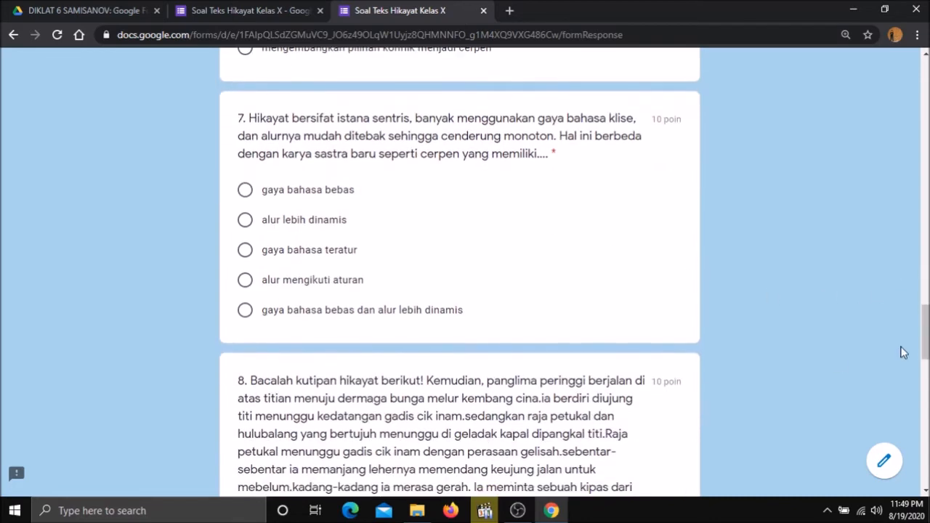
left_click(244, 312)
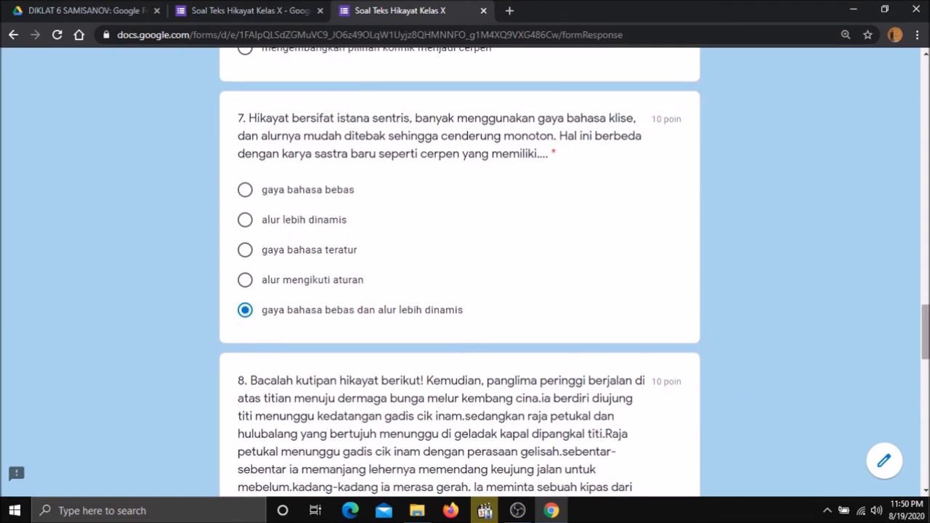
Scroll down through question 8's passage and its answer options.
scroll(928, 325, "down", 1)
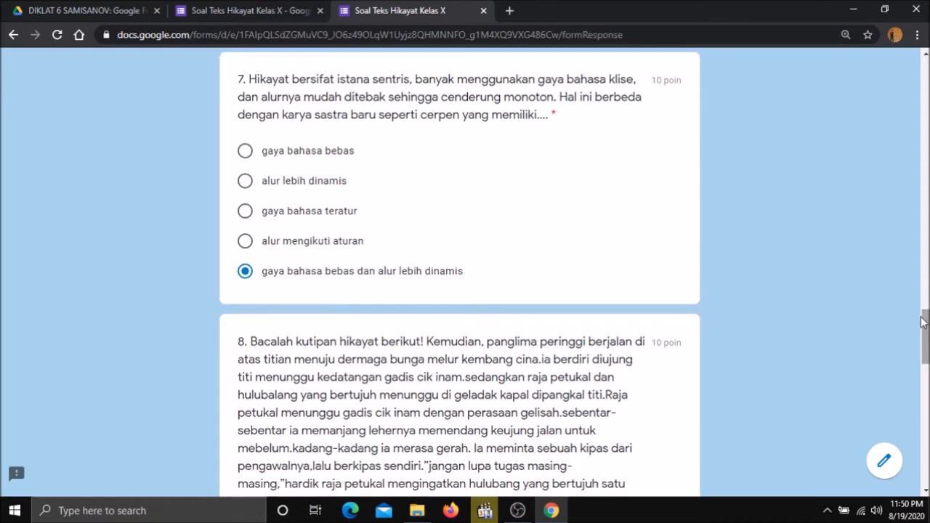
scroll(927, 324, "down", 2)
scroll(926, 324, "down", 3)
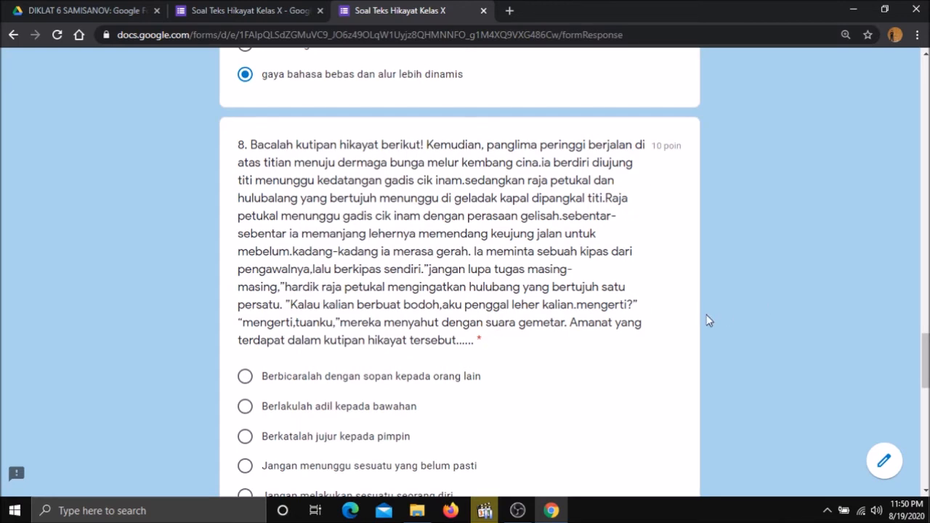
scroll(921, 313, "down", 3)
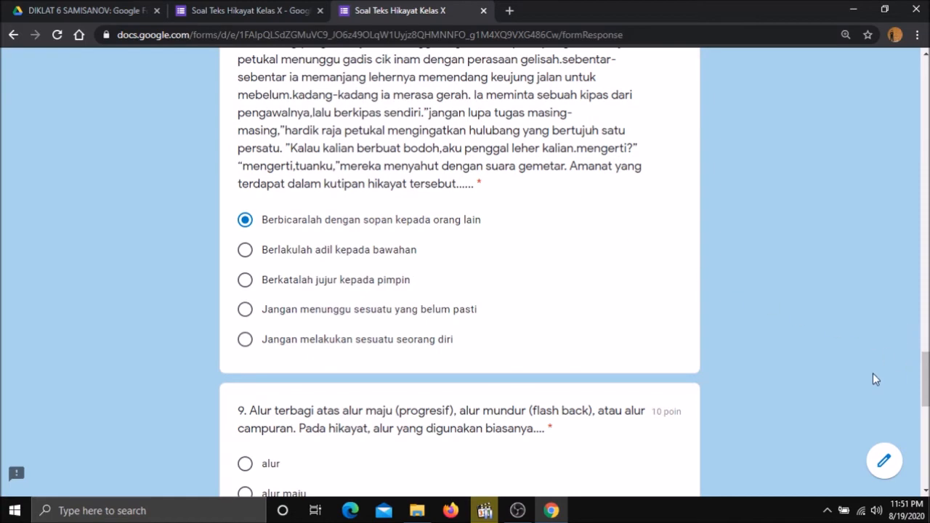
scroll(914, 400, "down", 3)
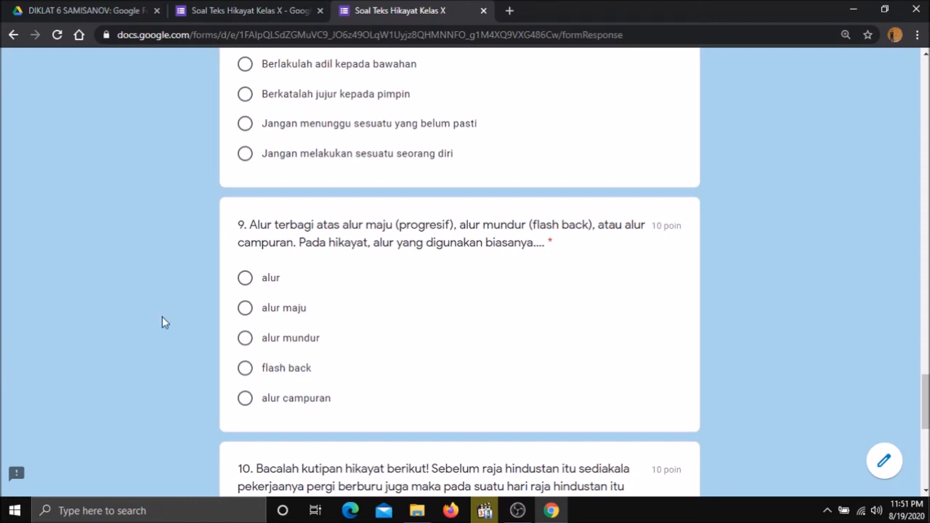
Choose 'alur maju' for question 9 and scroll on through question 10.
left_click(249, 311)
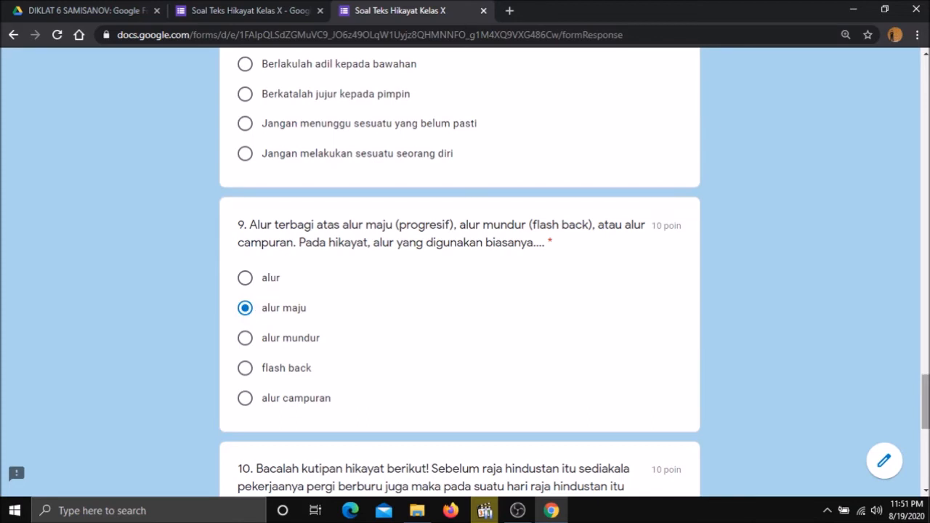
scroll(756, 415, "down", 1)
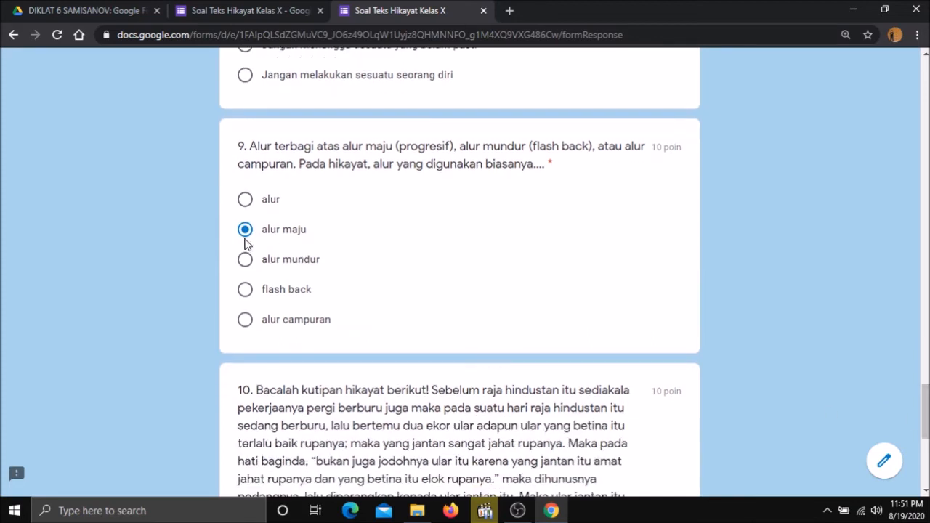
scroll(882, 413, "down", 3)
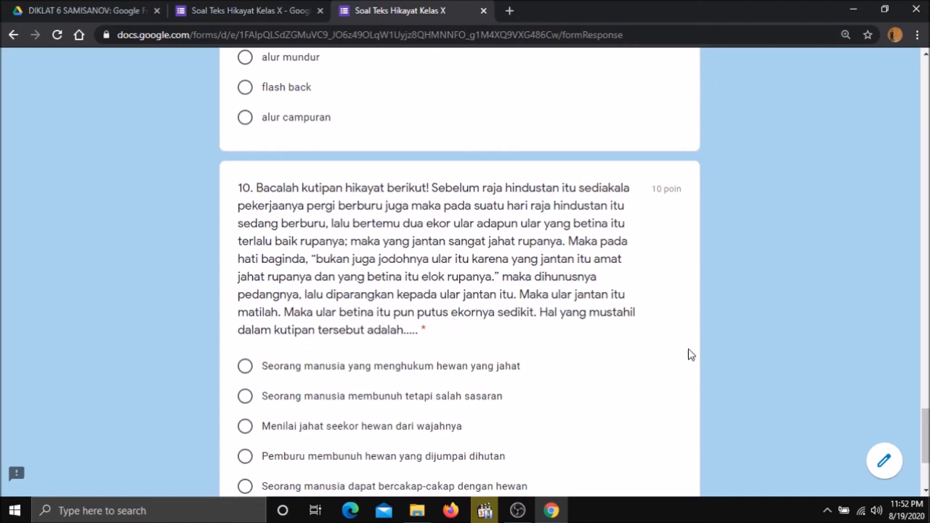
scroll(694, 349, "down", 2)
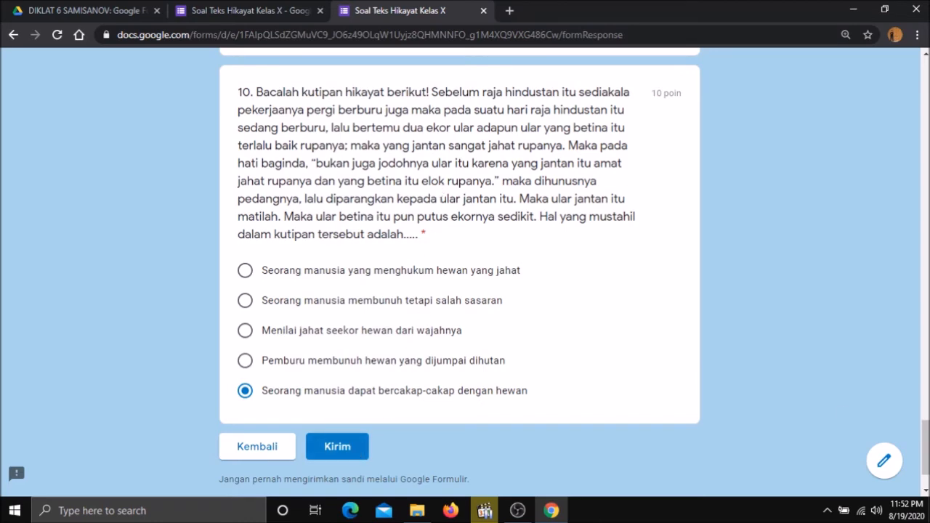
scroll(460, 277, "up", 10)
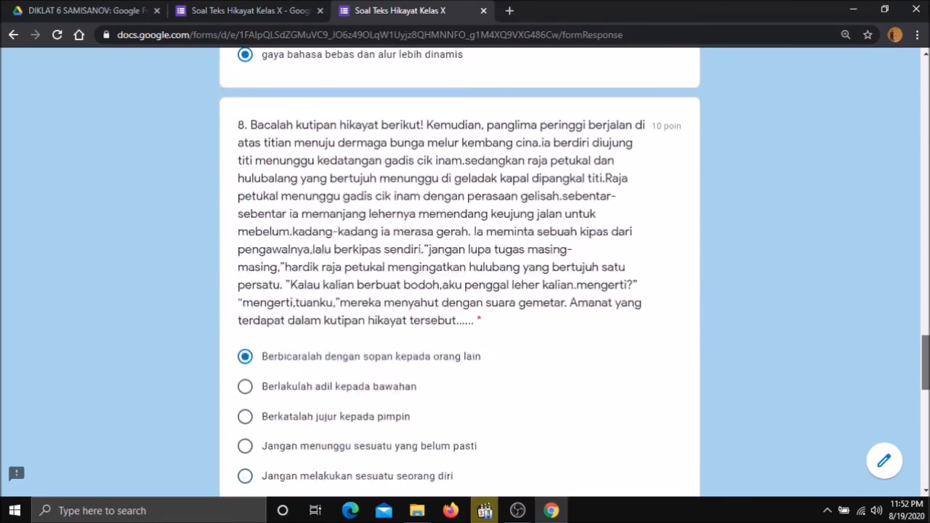
Scroll back to review the answers, then submit the quiz with Kirim.
scroll(459, 276, "up", 5)
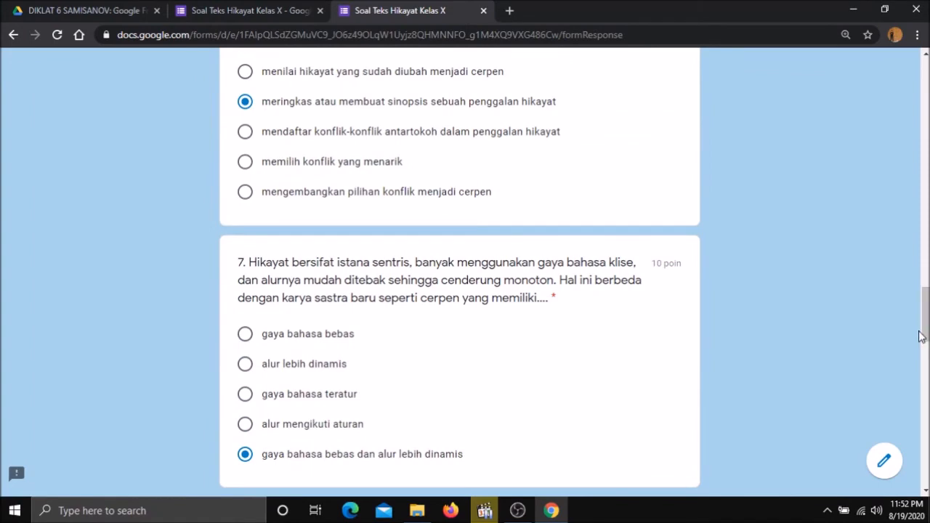
left_click_drag(920, 328, 926, 310)
scroll(459, 276, "up", 5)
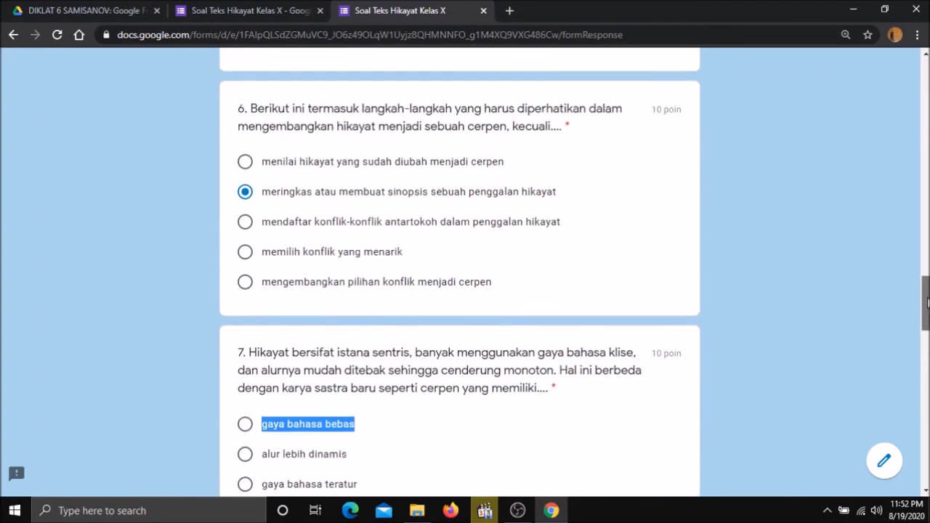
scroll(459, 276, "up", 10)
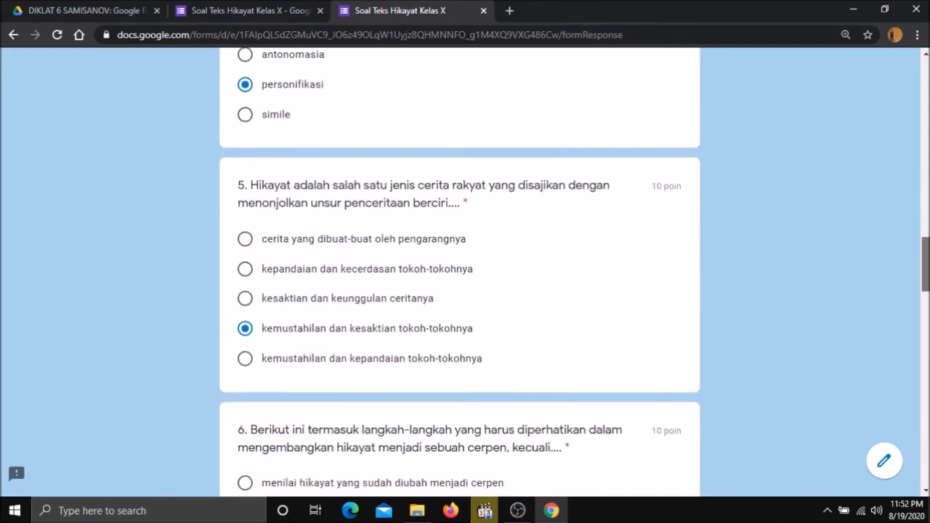
scroll(460, 276, "up", 15)
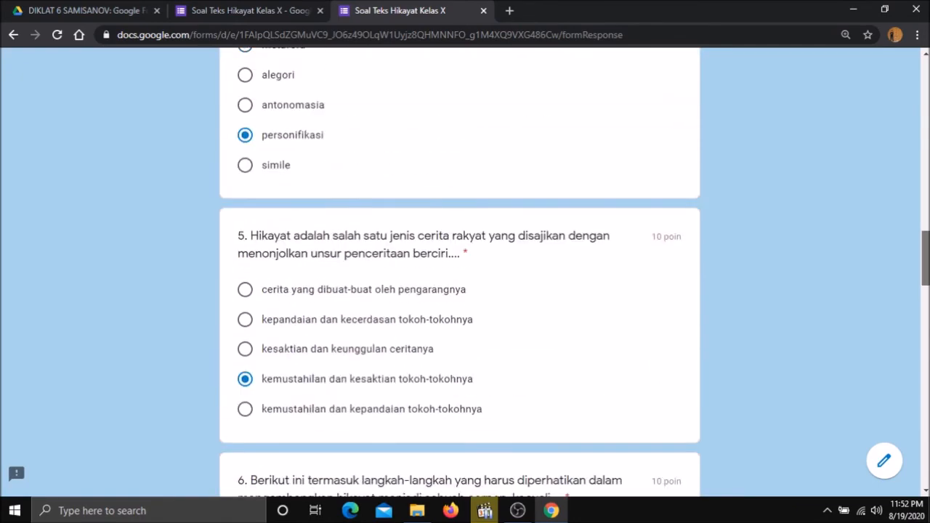
scroll(459, 277, "up", 3)
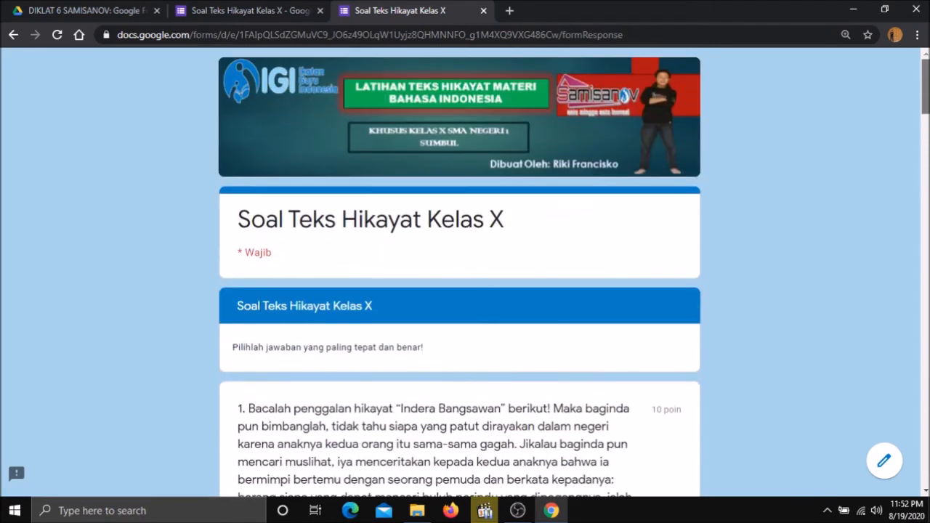
scroll(460, 277, "down", 1)
scroll(460, 276, "down", 15)
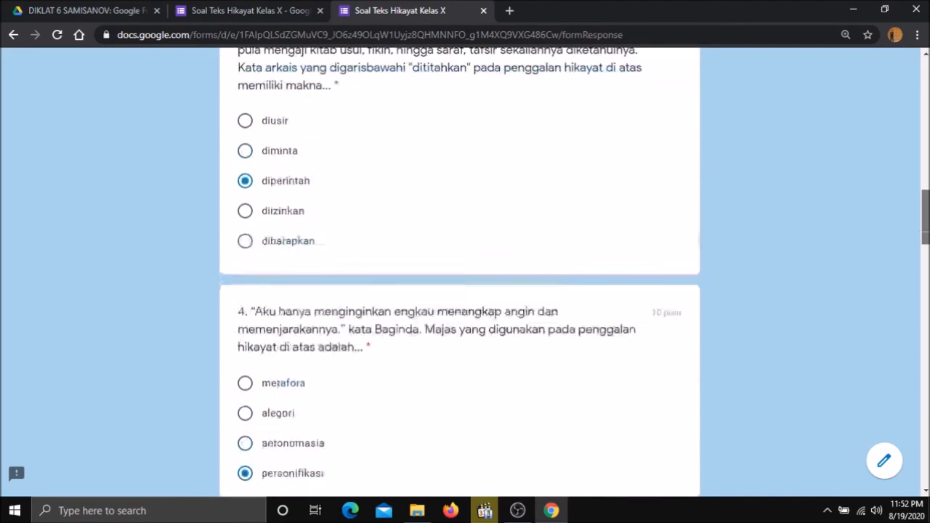
scroll(460, 276, "down", 10)
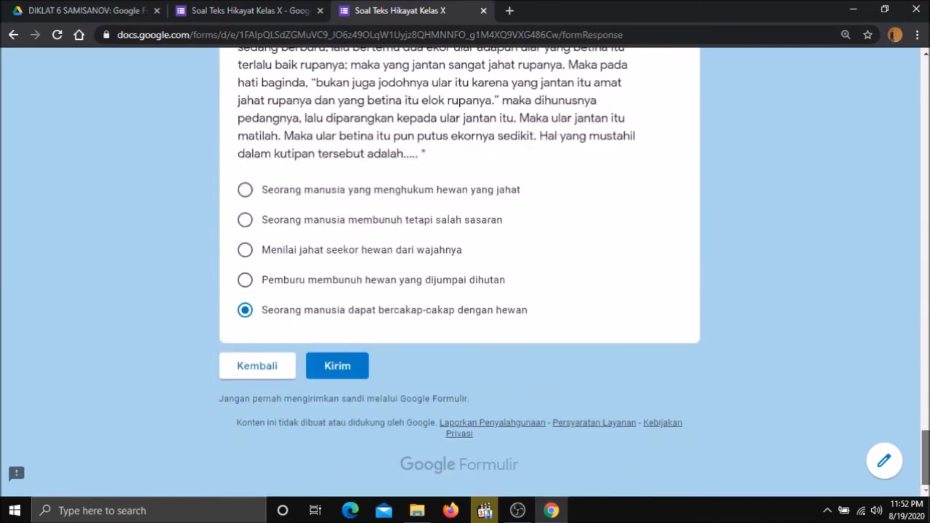
left_click(340, 372)
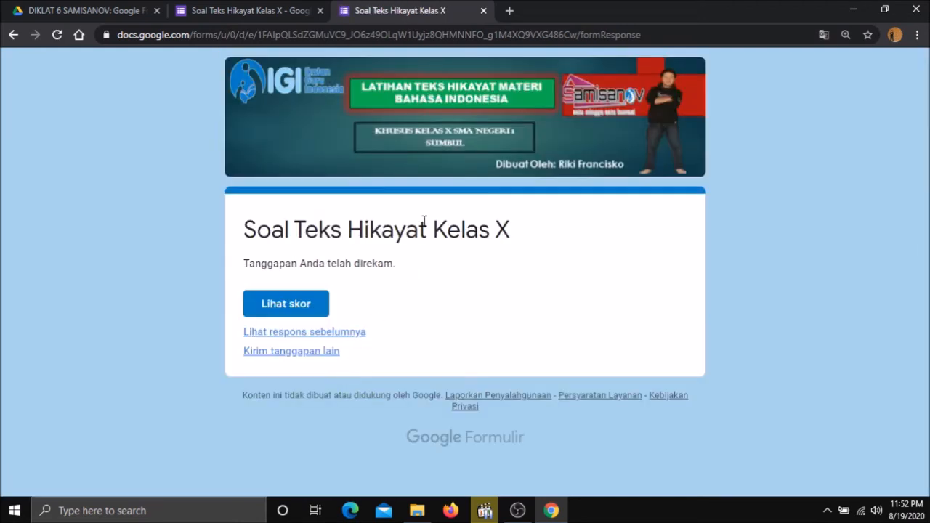
Open 'Lihat skor' to review the 70/100 result, then switch to the quiz editor tab.
left_click(301, 314)
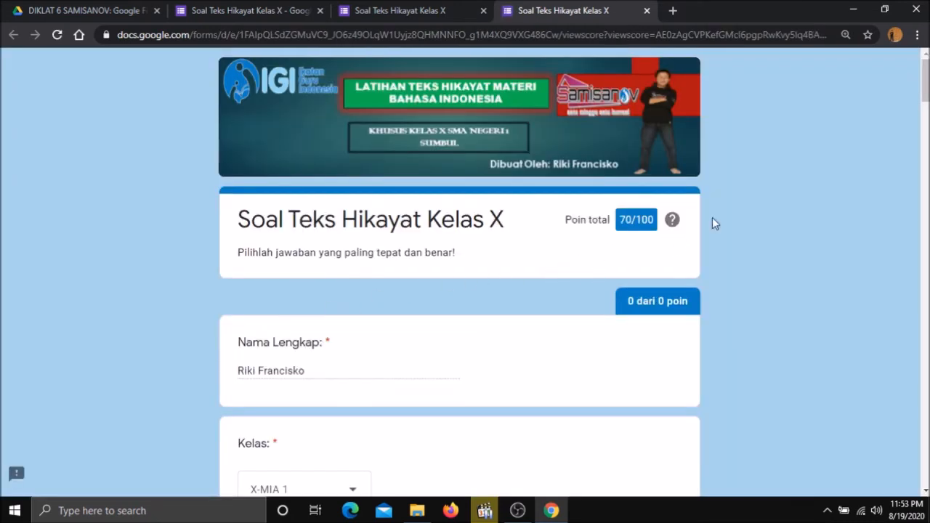
scroll(928, 109, "down", 3)
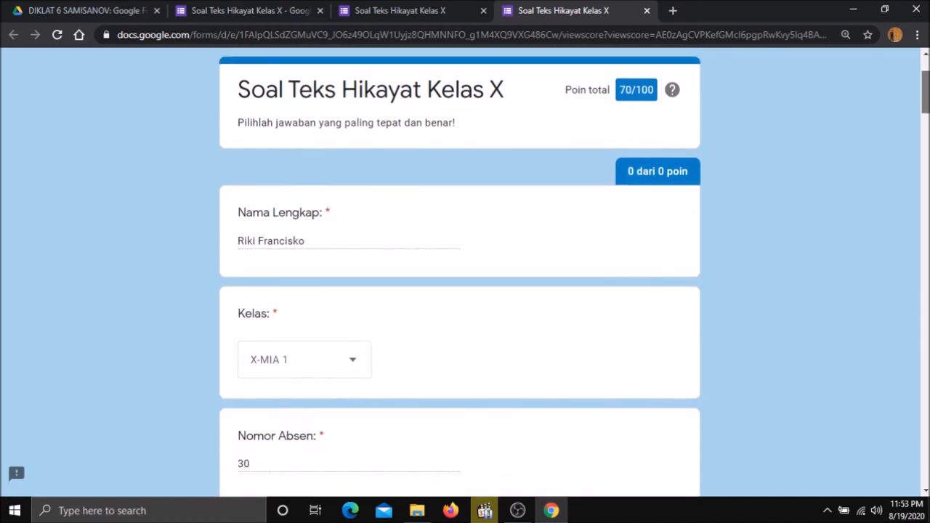
scroll(460, 280, "down", 4)
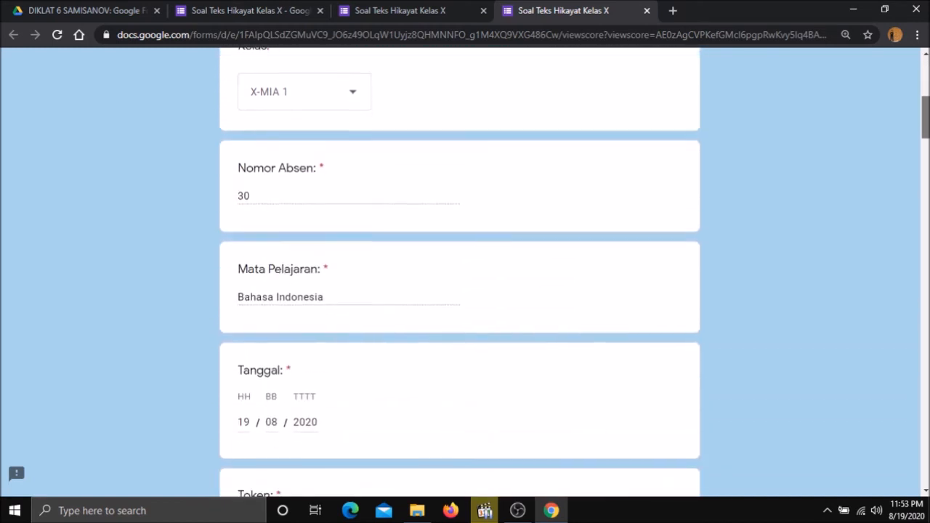
scroll(920, 103, "up", 6)
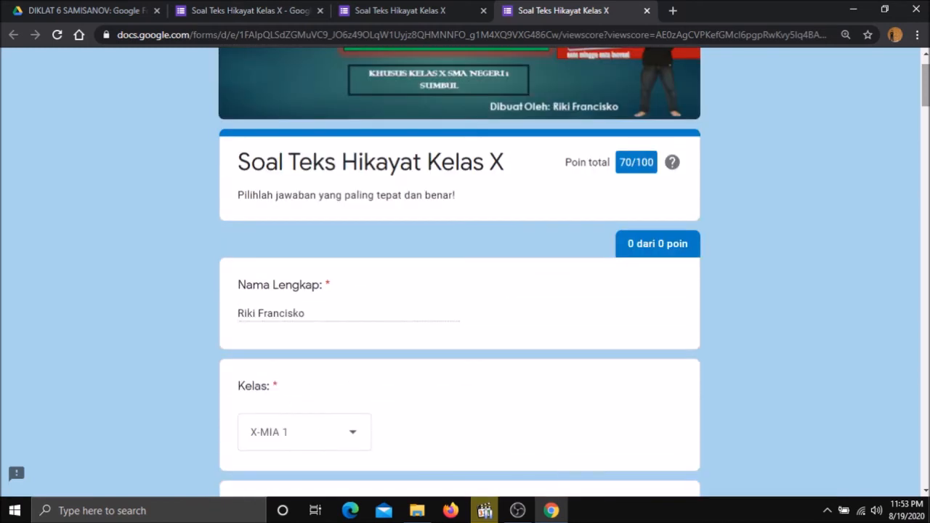
scroll(925, 94, "up", 1)
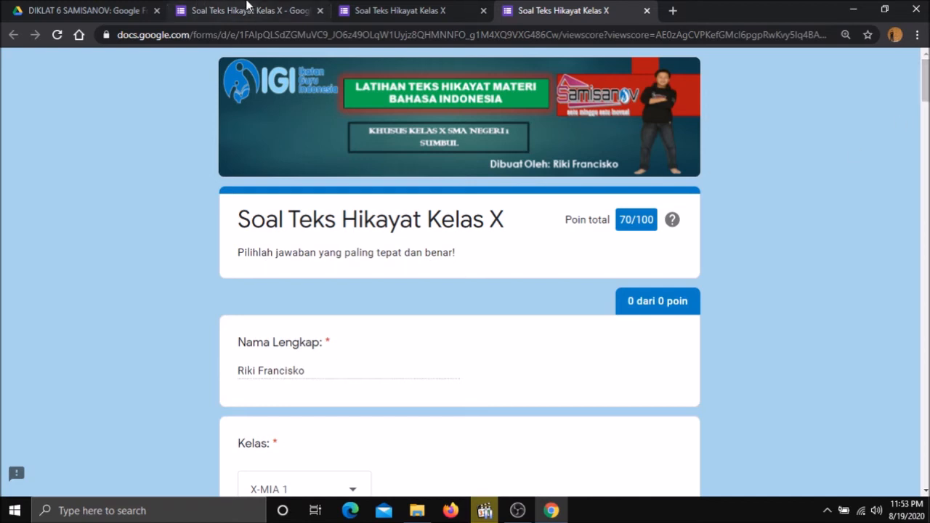
left_click(273, 8)
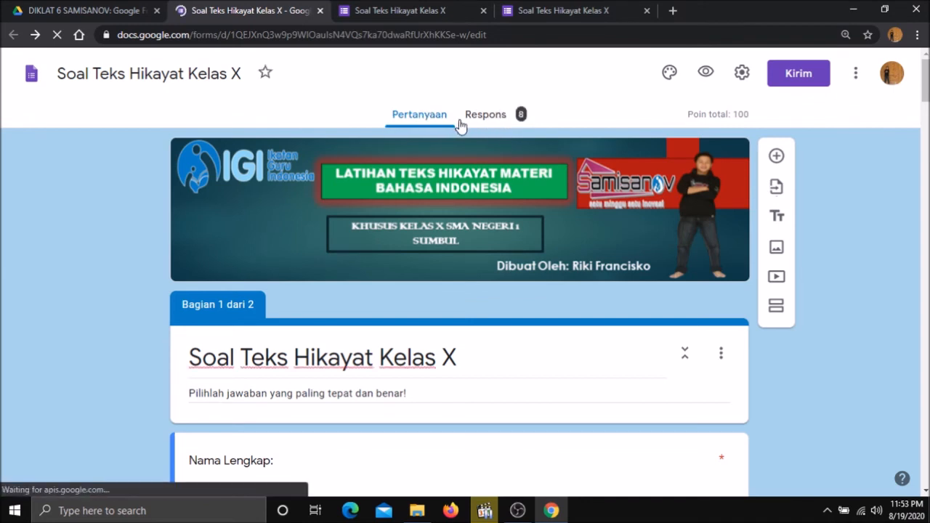
Show the Respons summary: 8 responses, average 71.25/100, median 70/100, range 60–90.
left_click(506, 121)
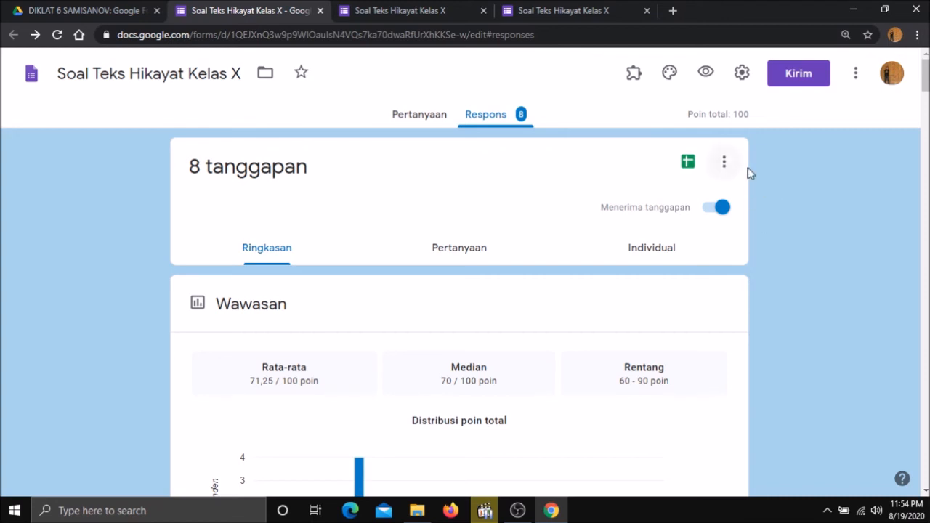
Open the linked Google Sheet listing each submission's score, class and subject.
left_click(688, 163)
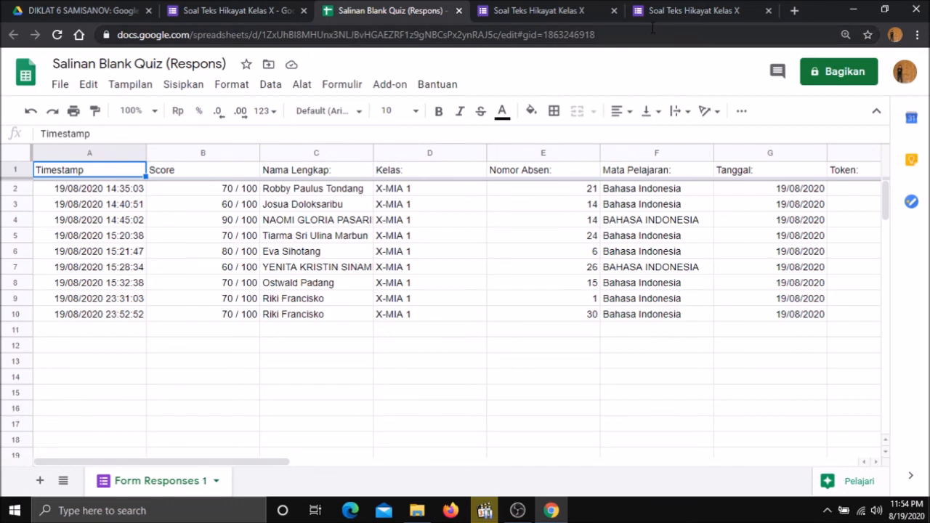
Review each question's right/wrong marks and correct answers, ending on the 'Tanggapan Anda telah direkam' page.
left_click(667, 9)
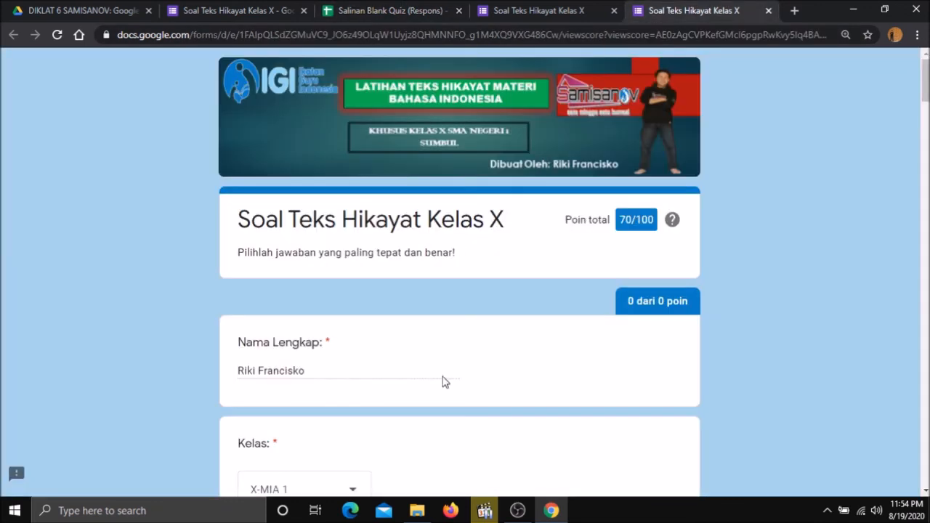
scroll(459, 291, "down", 6)
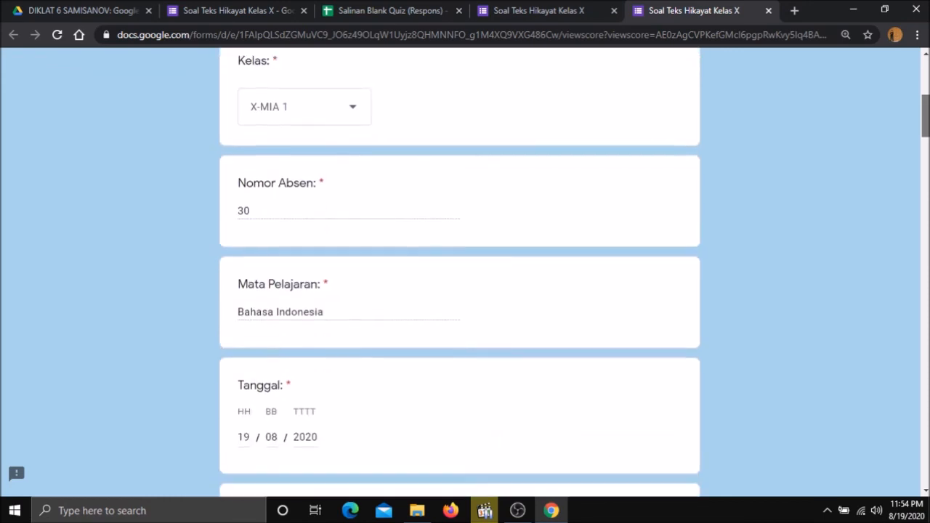
scroll(459, 291, "down", 5)
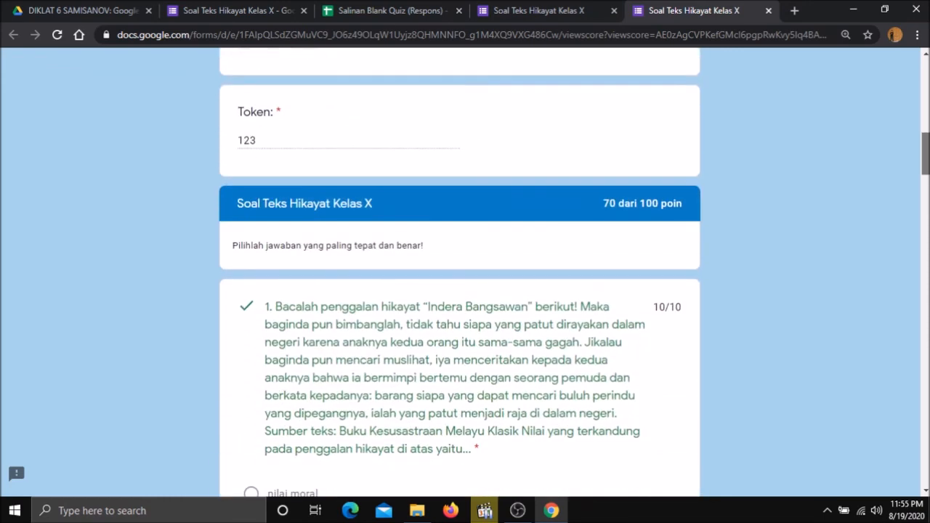
scroll(459, 291, "down", 2)
scroll(460, 290, "down", 1)
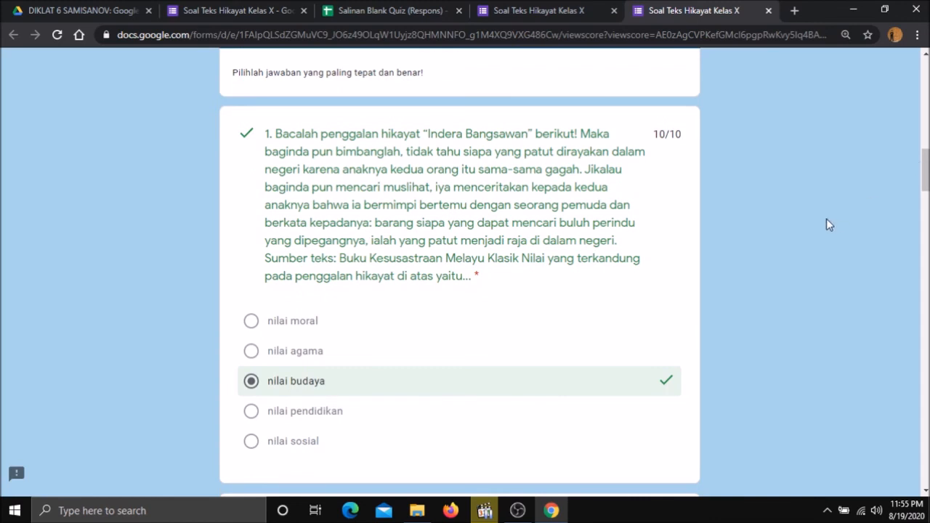
left_click_drag(926, 171, 927, 318)
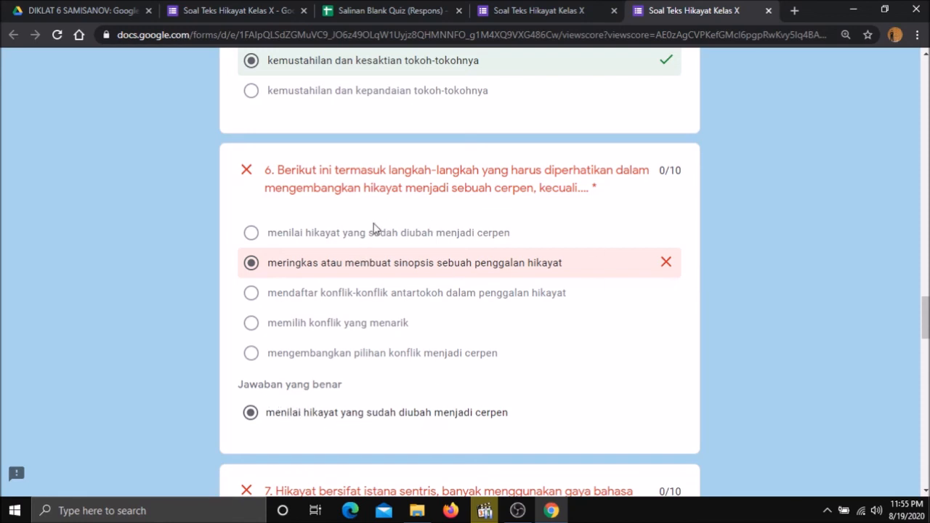
scroll(893, 311, "down", 4)
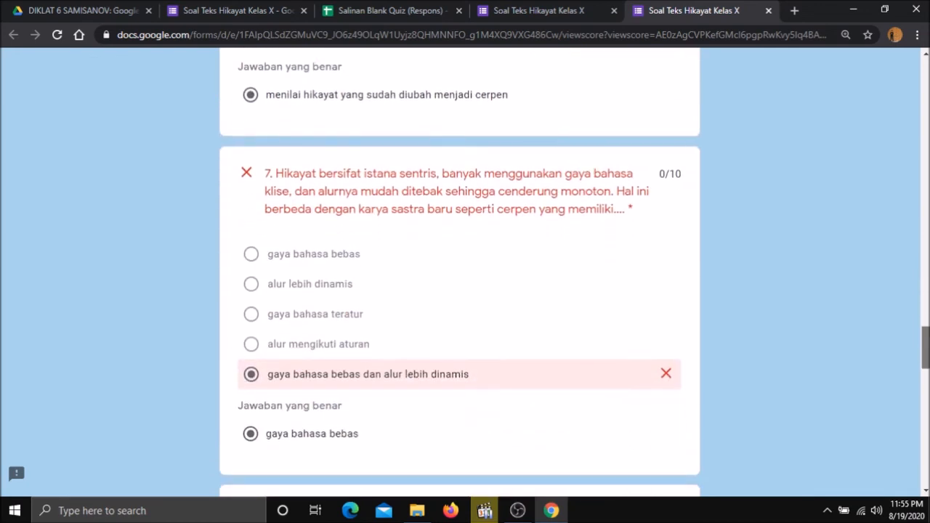
scroll(460, 291, "down", 4)
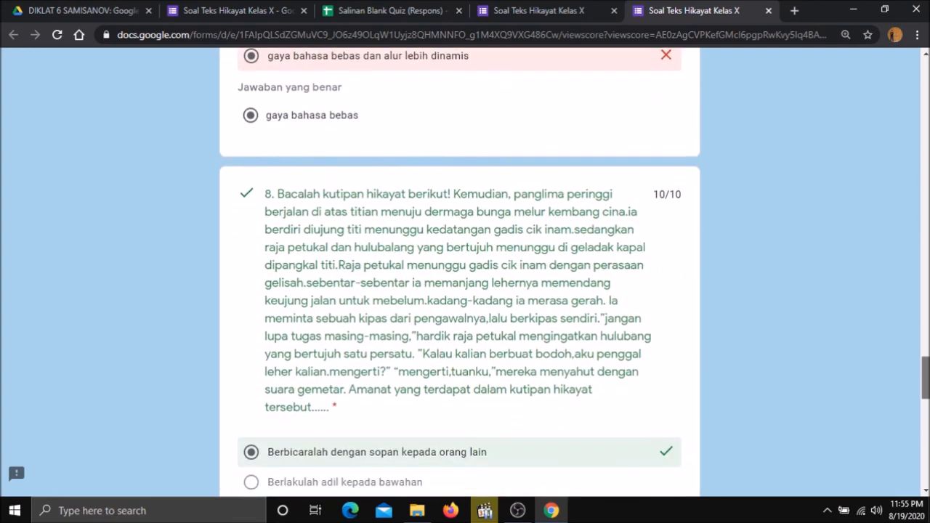
scroll(459, 291, "down", 3)
scroll(460, 291, "down", 6)
scroll(459, 291, "down", 1)
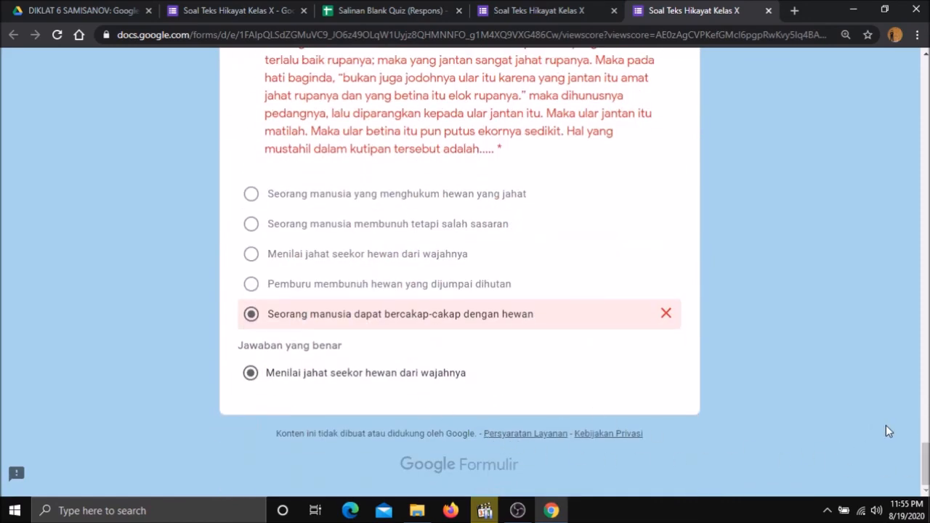
scroll(602, 106, "up", 2)
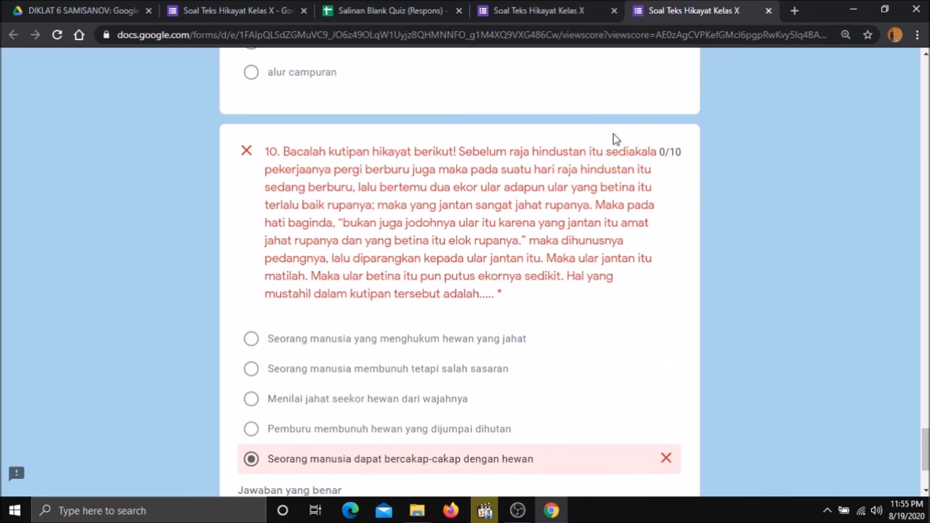
left_click(542, 16)
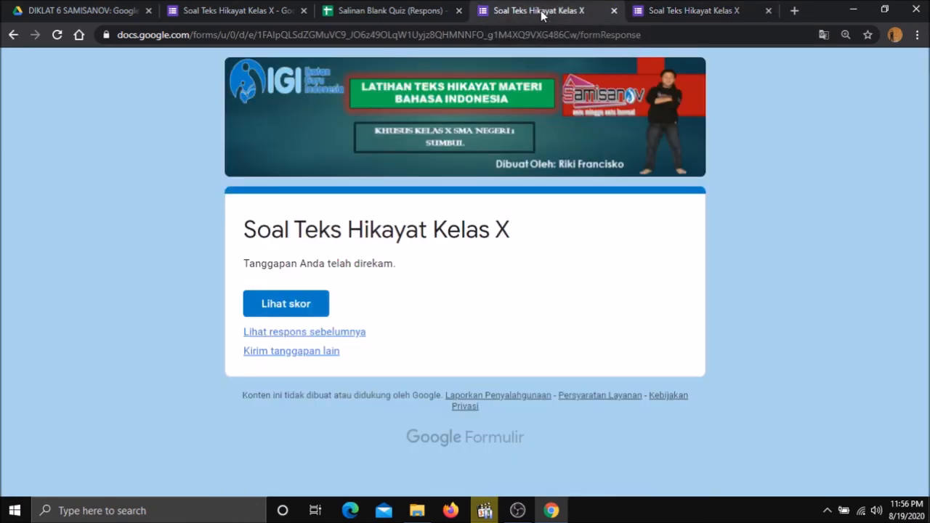
Go back to the graded results page and scroll to the top showing 70/100.
left_click(661, 11)
left_click_drag(926, 449, 926, 86)
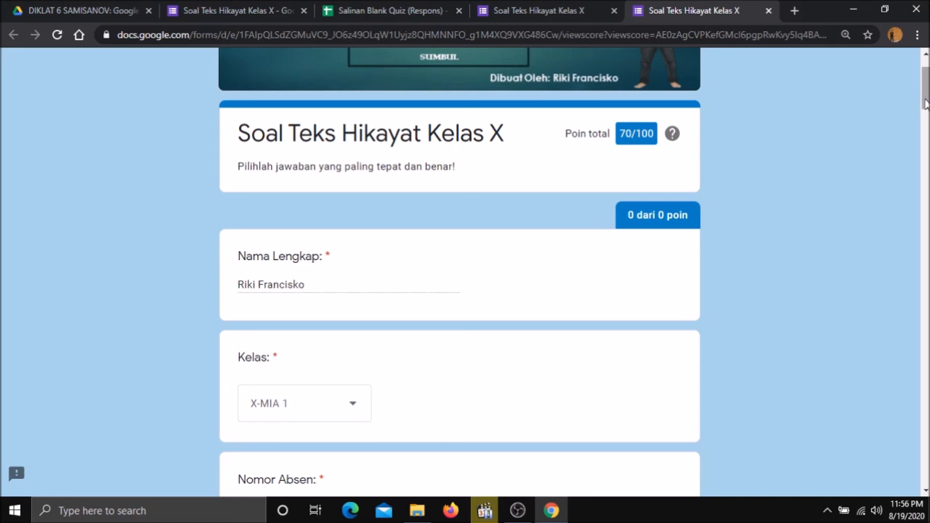
left_click_drag(926, 103, 926, 76)
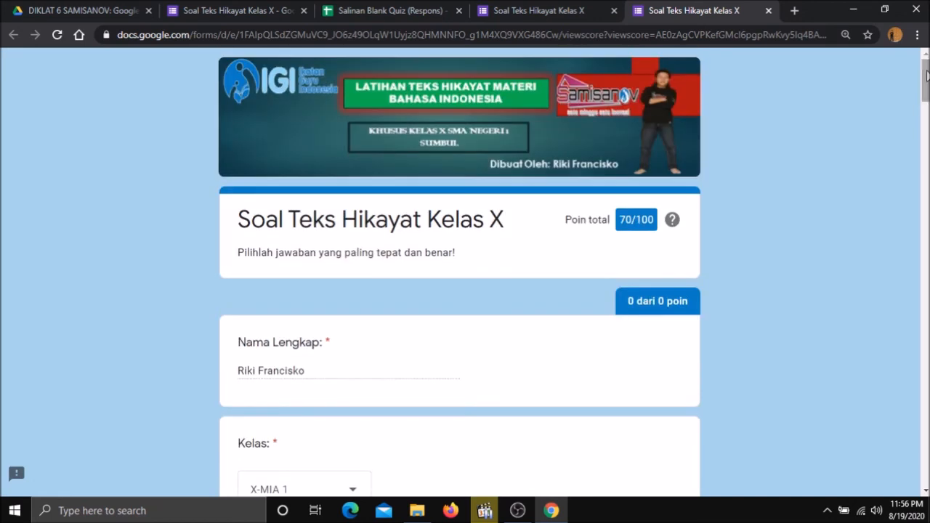